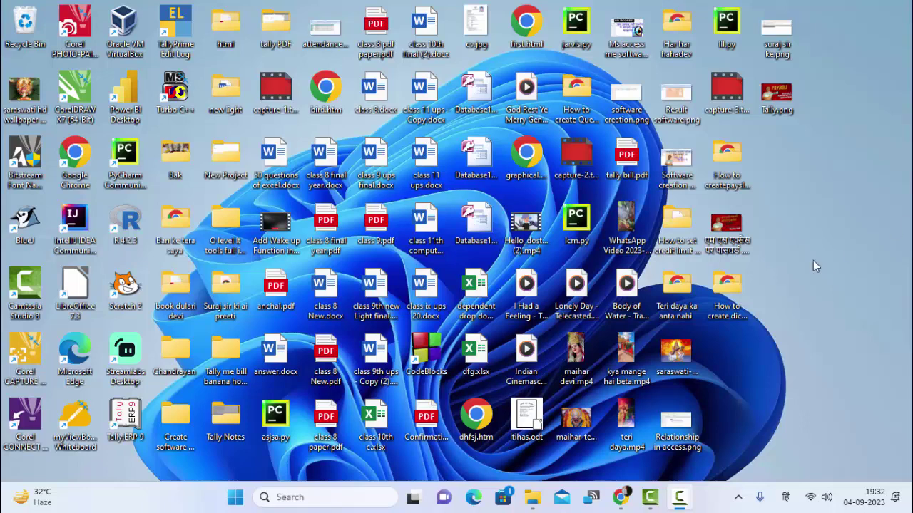
- Refresh the desktop three times from its right-click menu
right_click(796, 163)
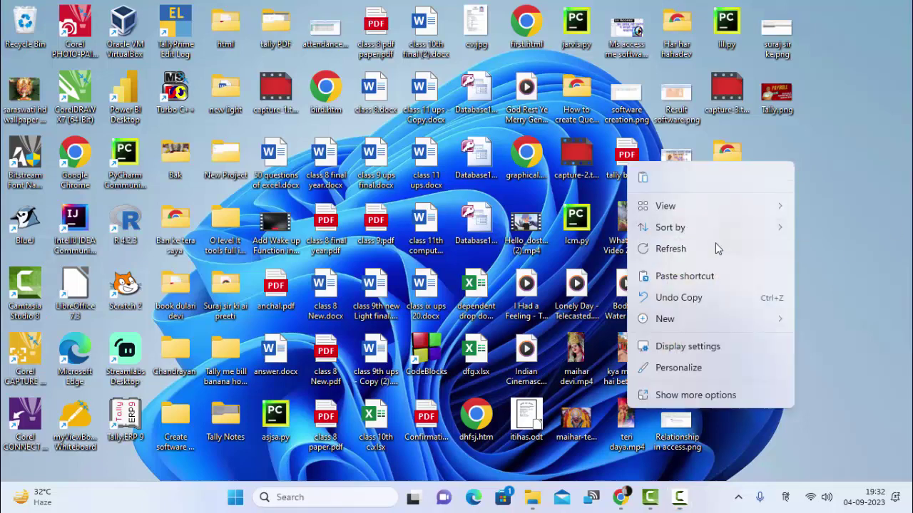
click(754, 246)
right_click(832, 190)
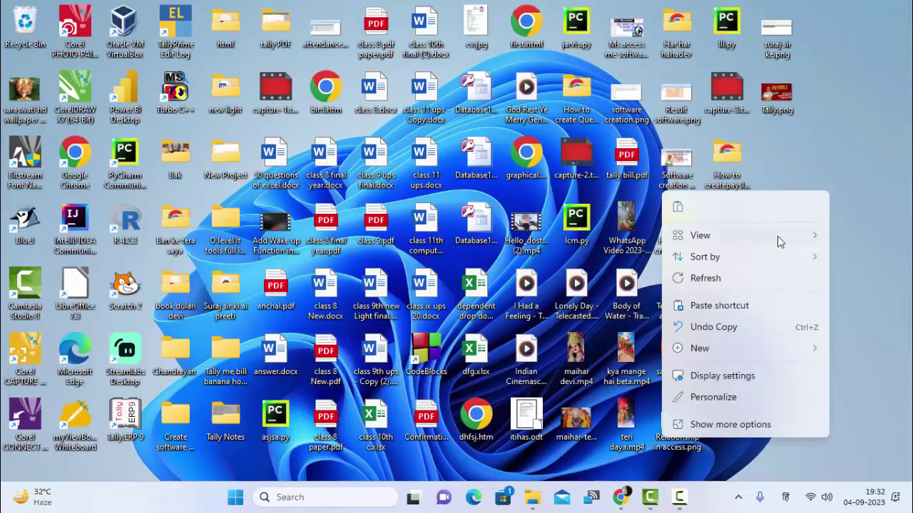
click(754, 280)
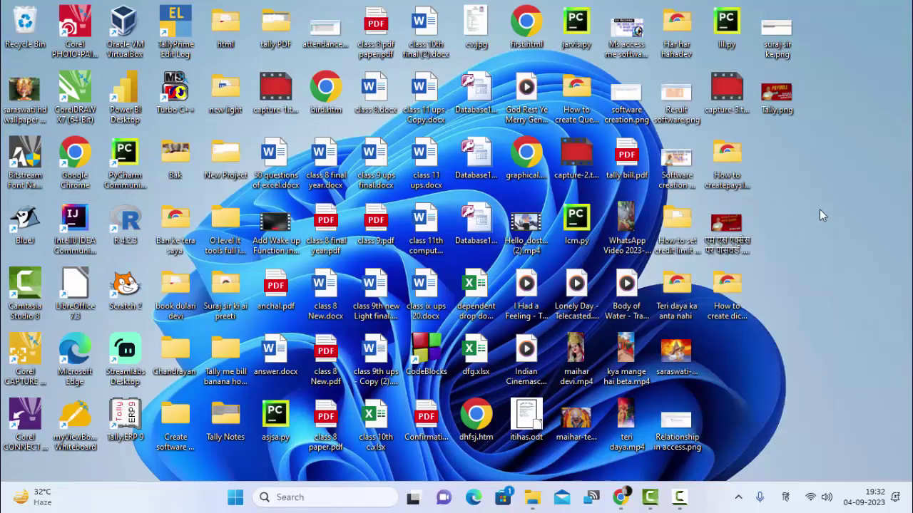
right_click(818, 192)
click(733, 278)
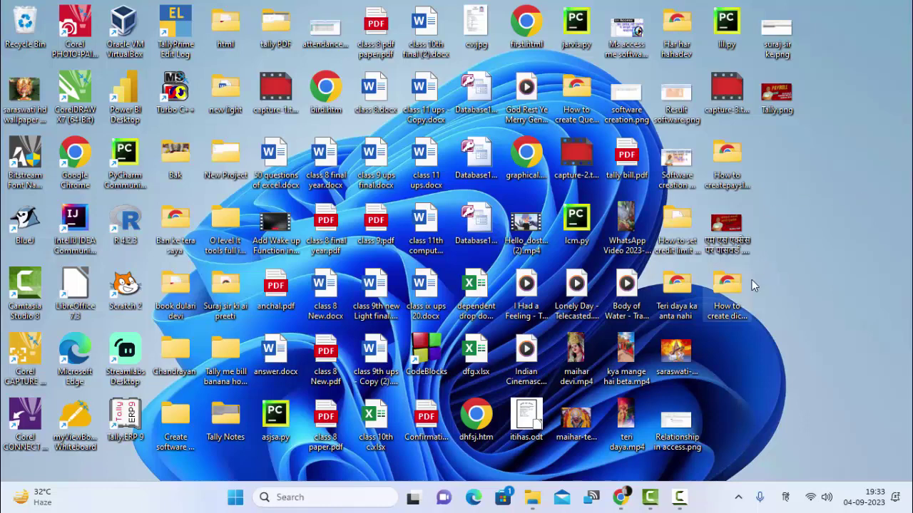
- Search the Start menu for 'acce' and launch Microsoft Office Access 2007
click(236, 499)
text(a)
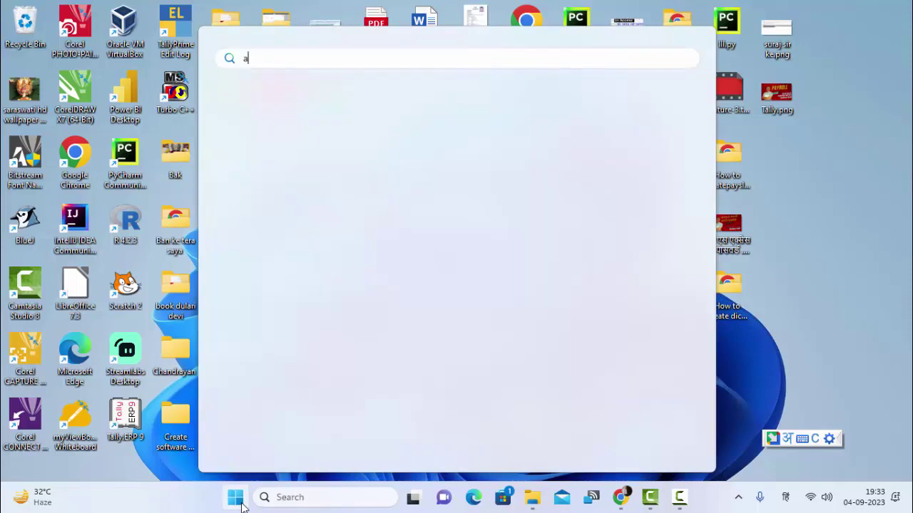
text(ccess)
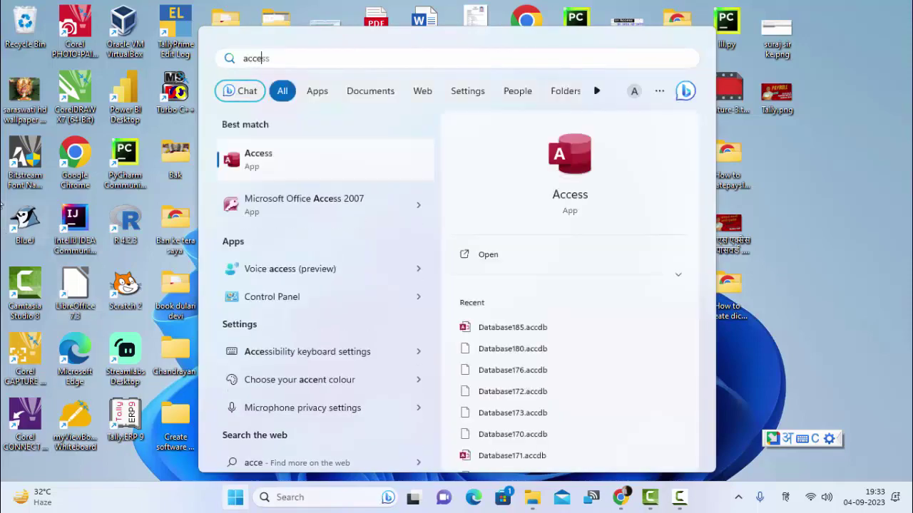
click(314, 207)
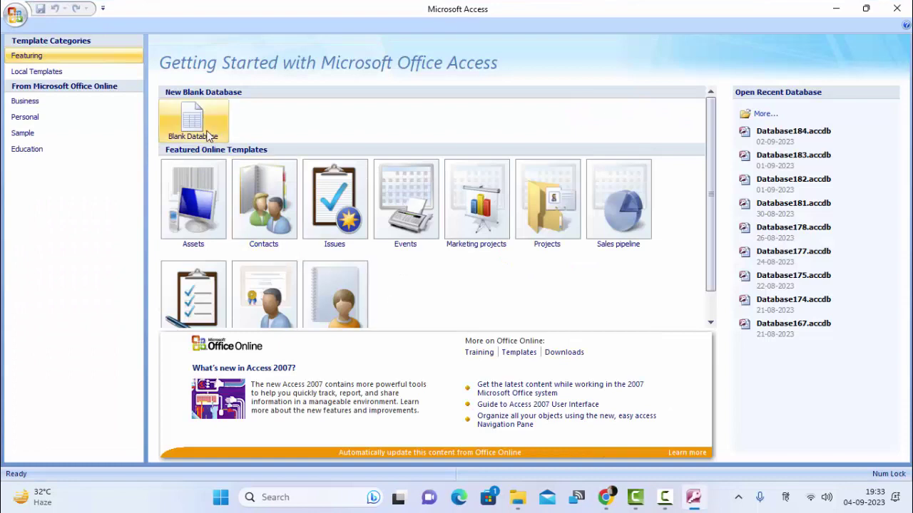
- Create blank database Database186, then save Table1 while switching it to Design View
click(207, 134)
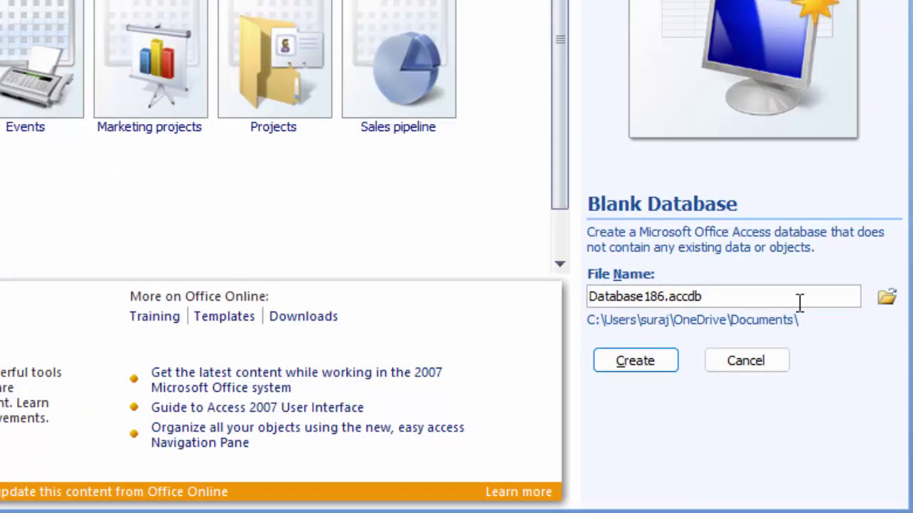
click(635, 361)
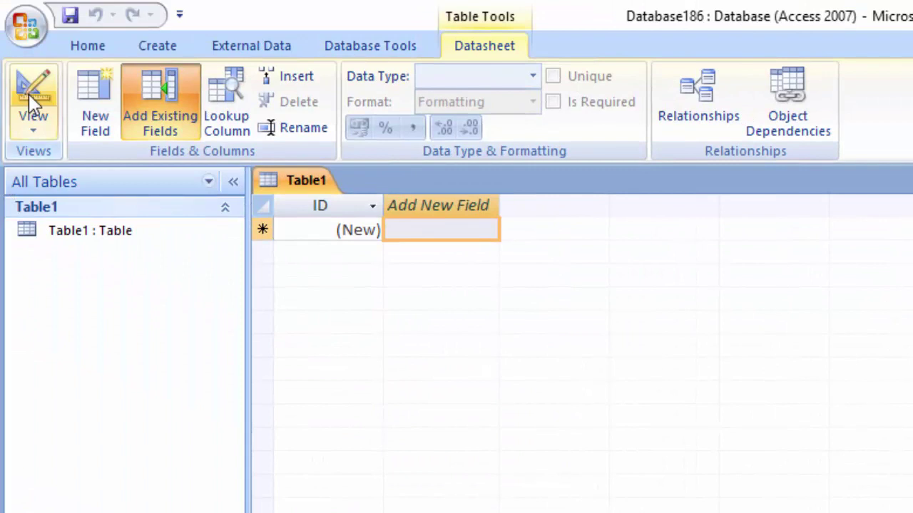
click(34, 120)
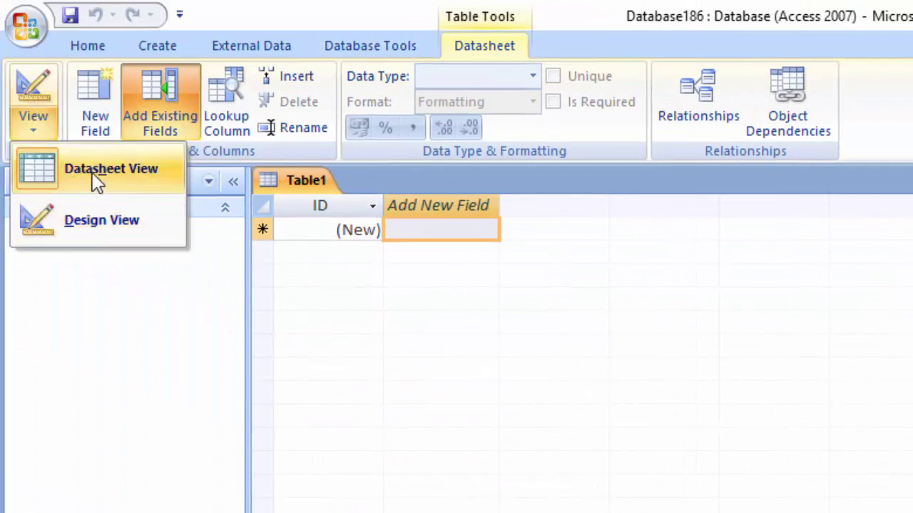
click(104, 221)
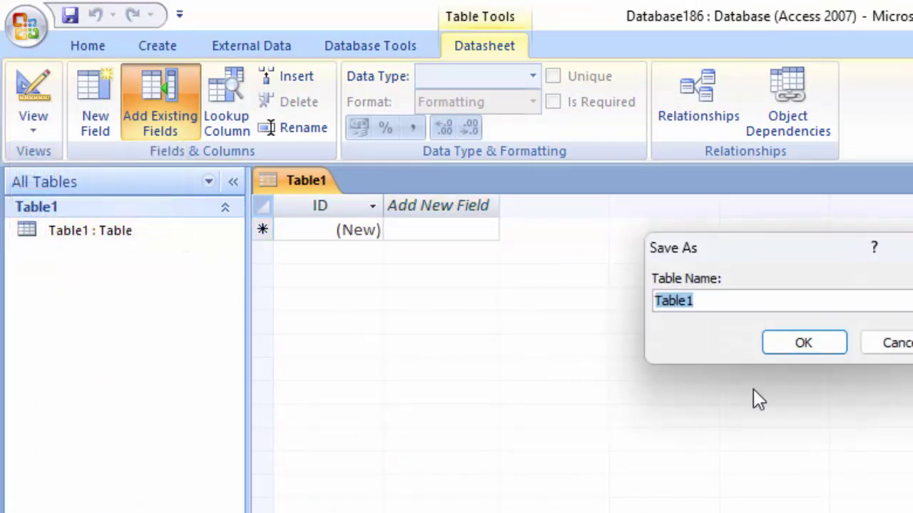
click(789, 344)
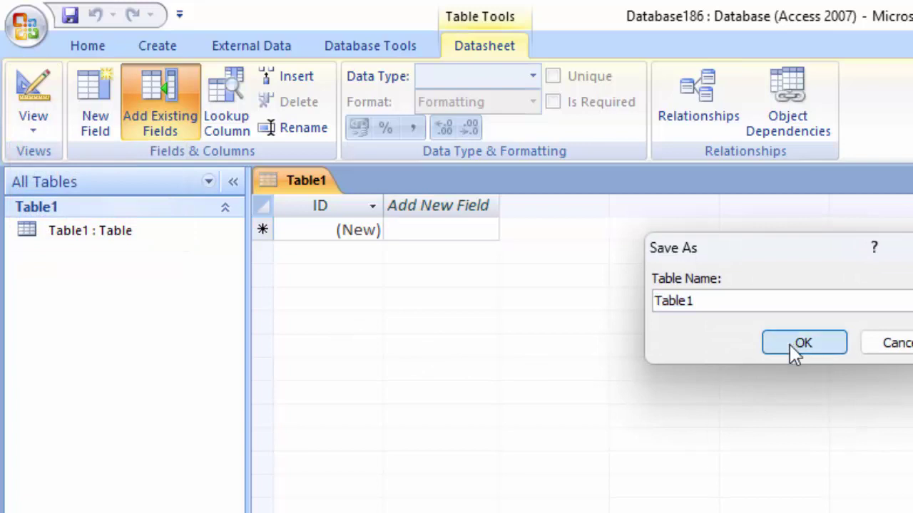
- Begin a second field named नंबर using the Hindi transliteration input
click(390, 256)
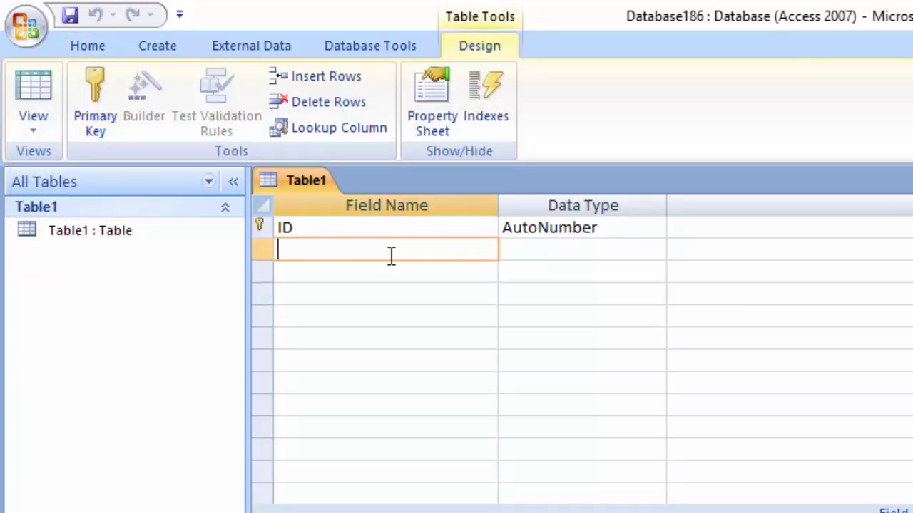
text(Numbe)
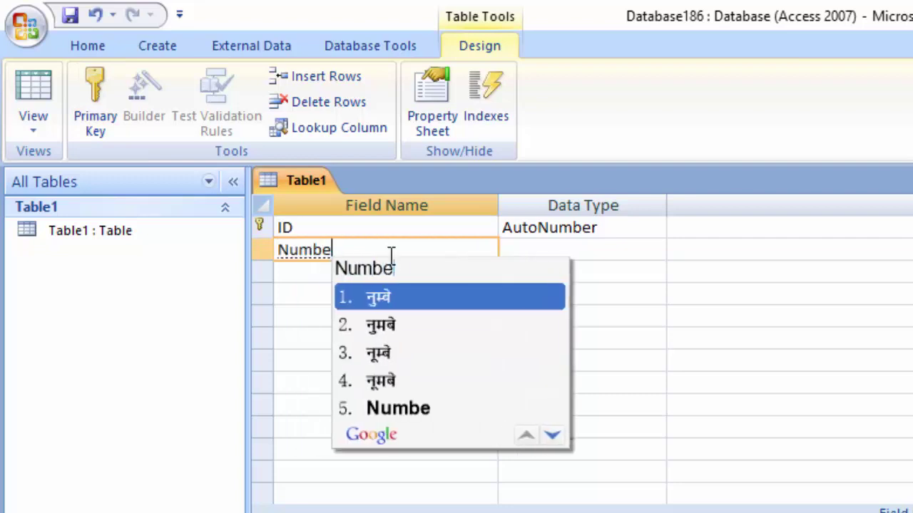
text(r)
key(space)
text(1)
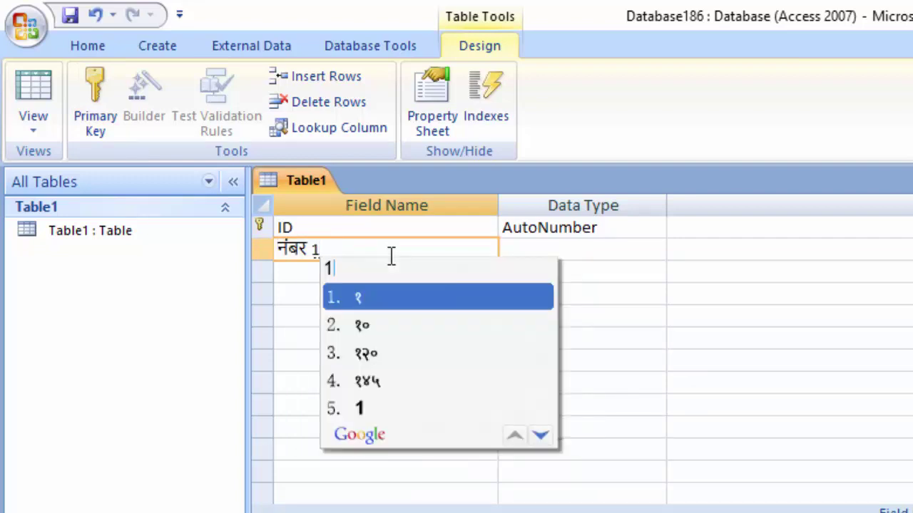
key(BackSpace)
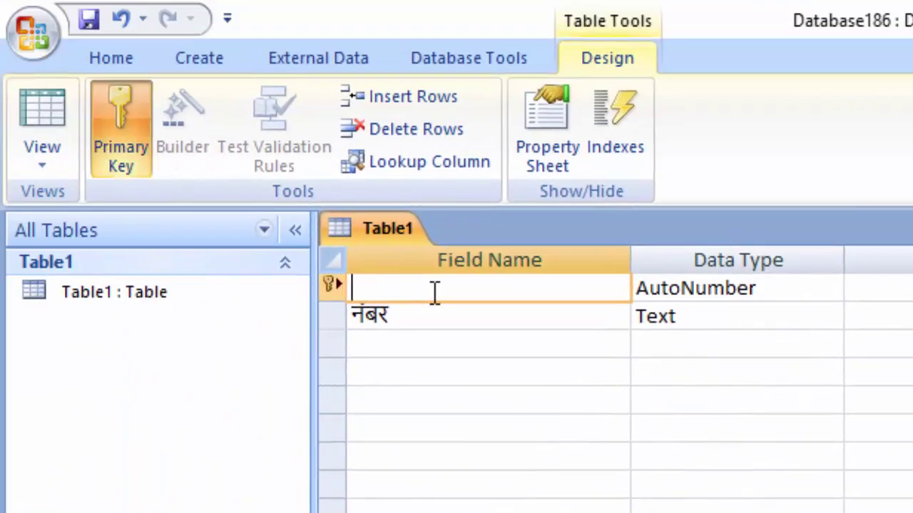
- Rename the ID field to आई डी in Hindi
text(aai)
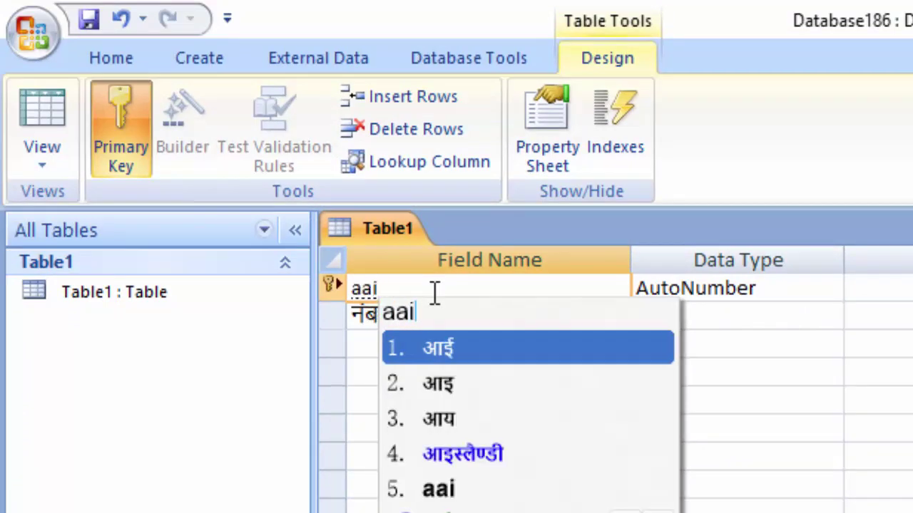
key(space)
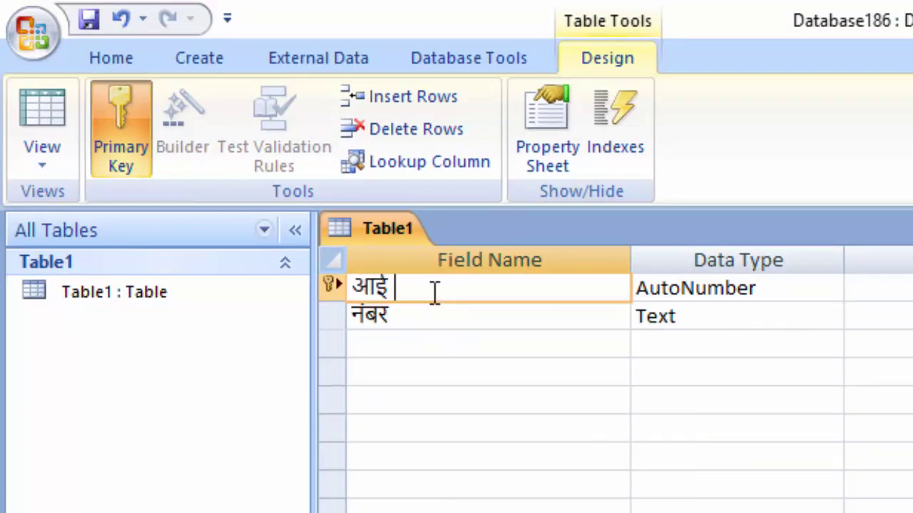
text(di2)
click(514, 318)
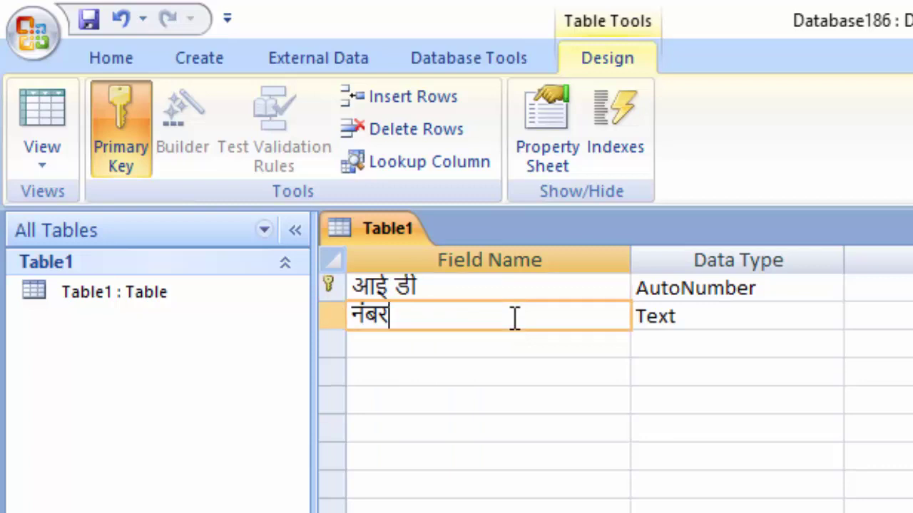
text( 2)
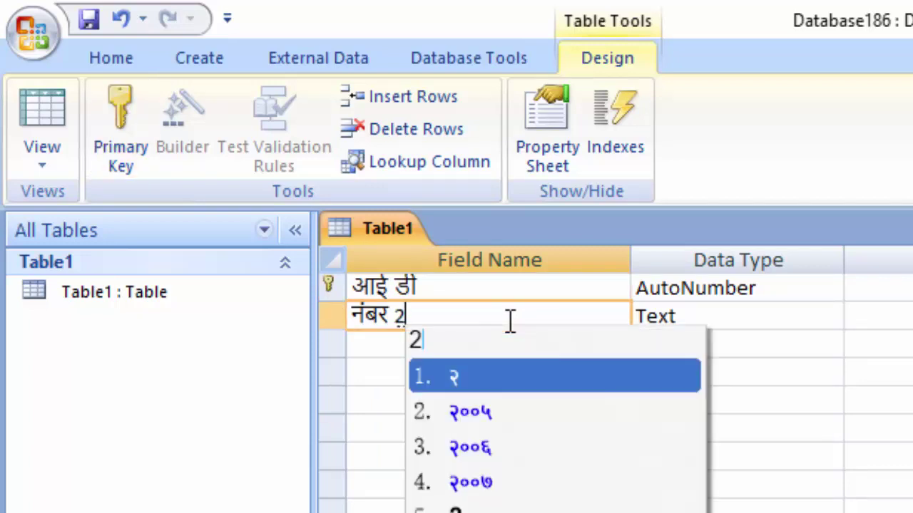
- Finish the second field as नंबर १ and start typing the third field नम्बर
key(BackSpace)
text(1)
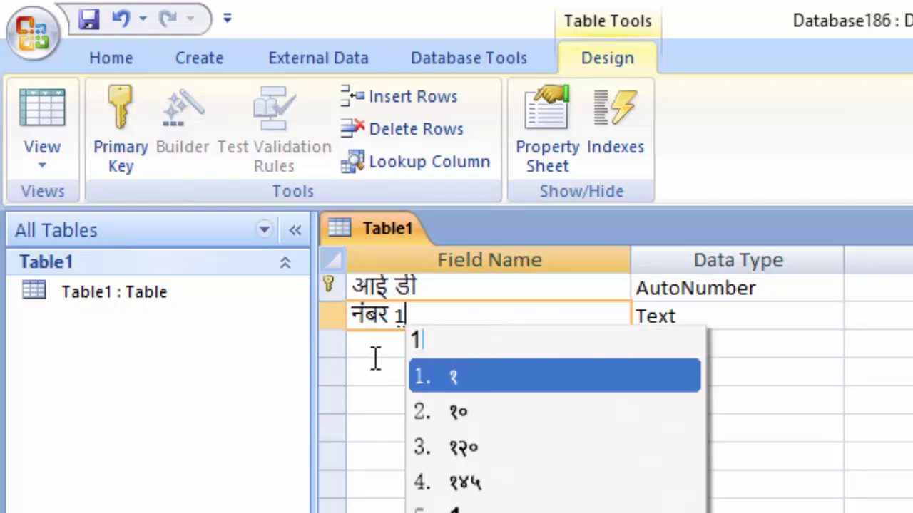
click(378, 350)
click(448, 324)
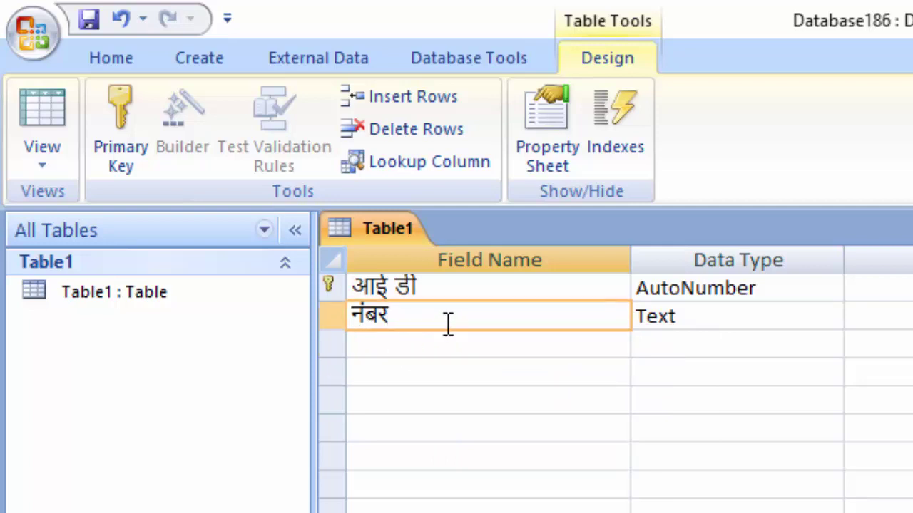
text( 1)
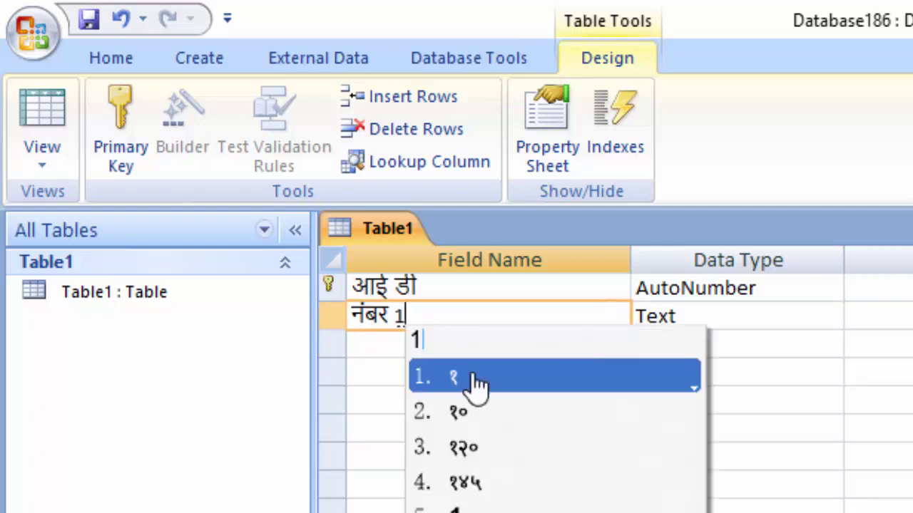
click(473, 376)
click(451, 343)
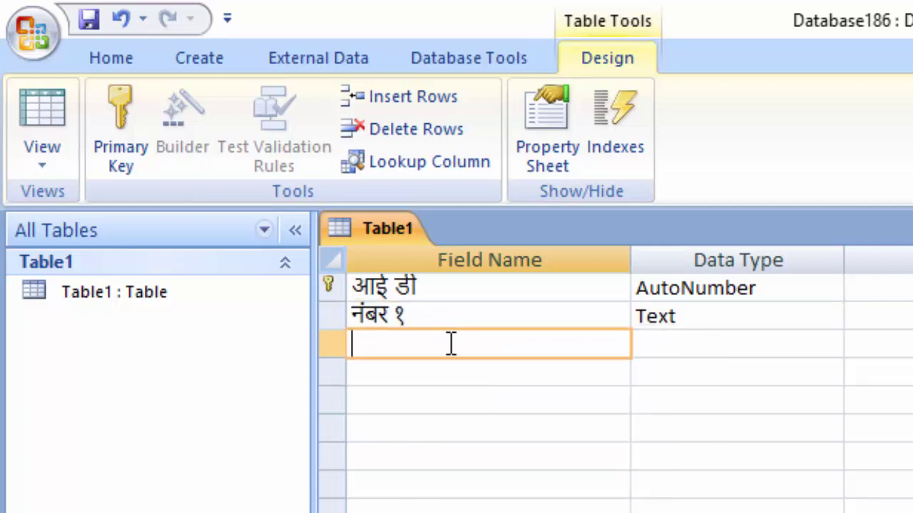
text(namber )
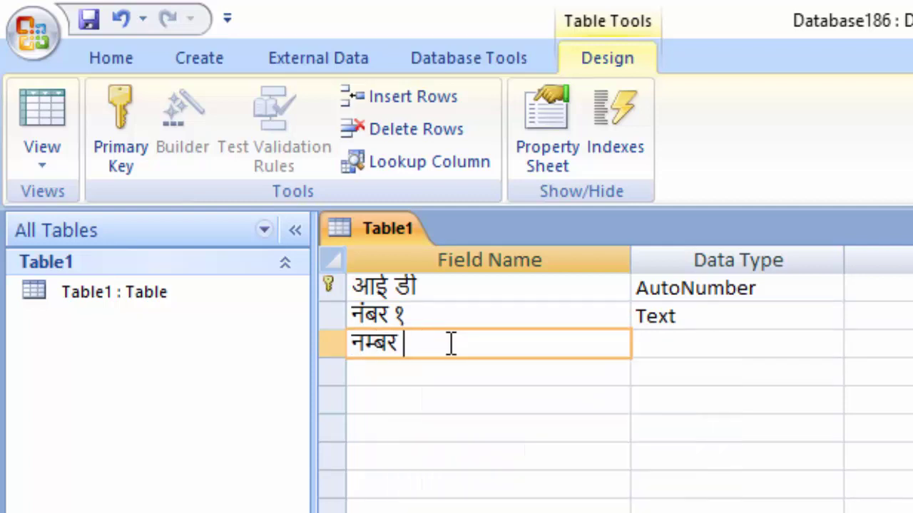
text(2)
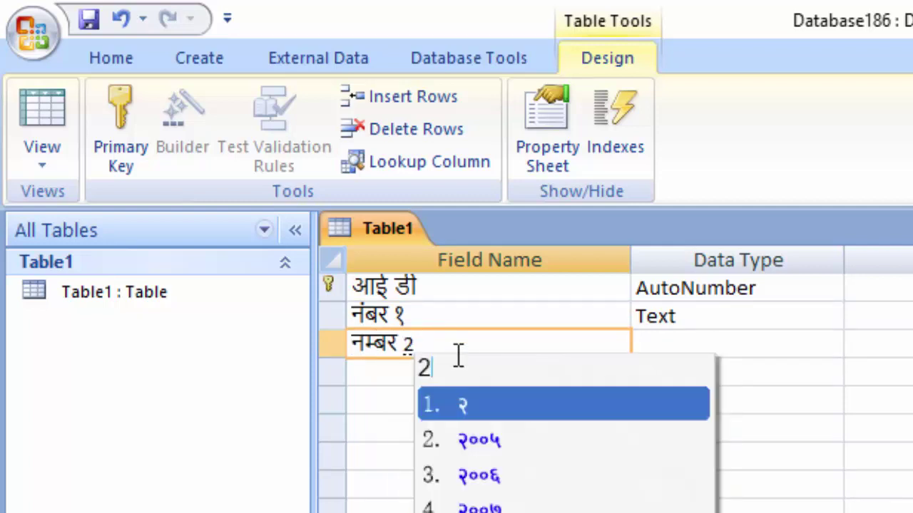
- Complete the field name नम्बर २ and set नम्बर २ and नंबर १ to Number data type
click(574, 412)
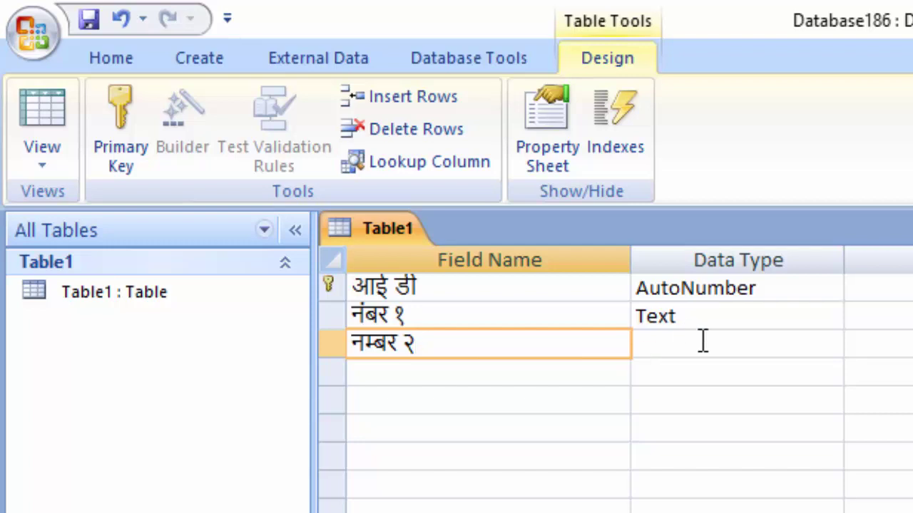
click(756, 342)
click(830, 346)
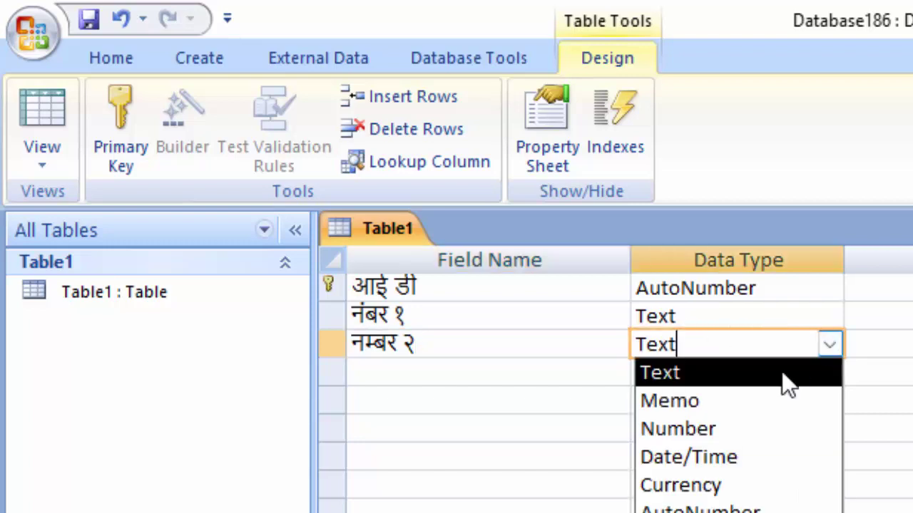
click(752, 432)
click(783, 317)
click(830, 316)
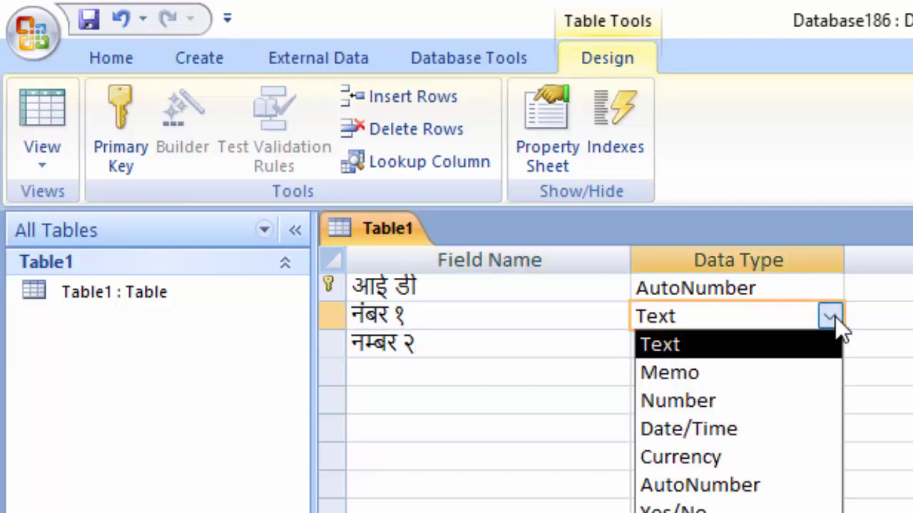
click(742, 400)
click(389, 379)
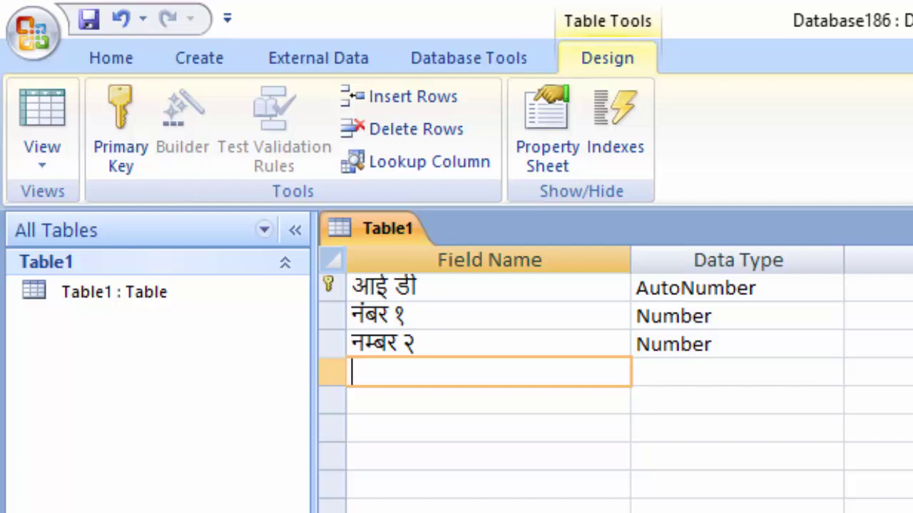
- Add a field named जोड़ना with data type Number
text(jodsn)
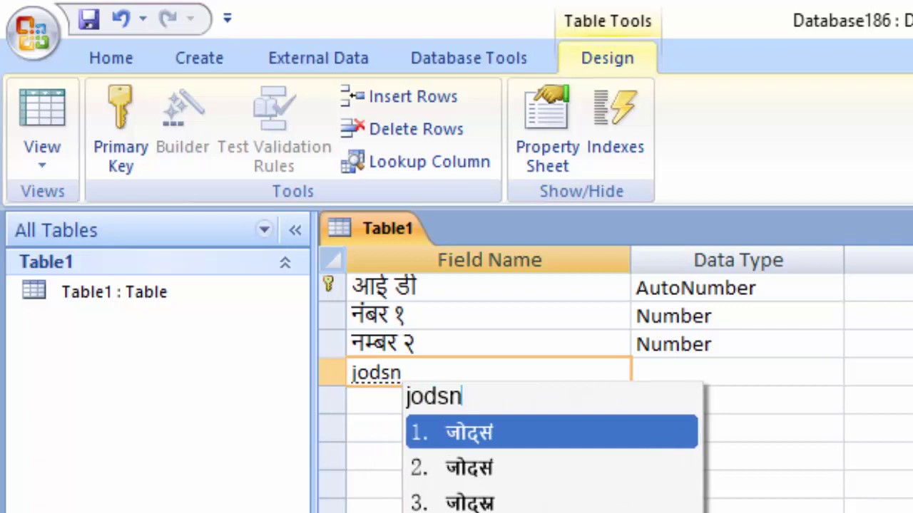
key(BackSpace)
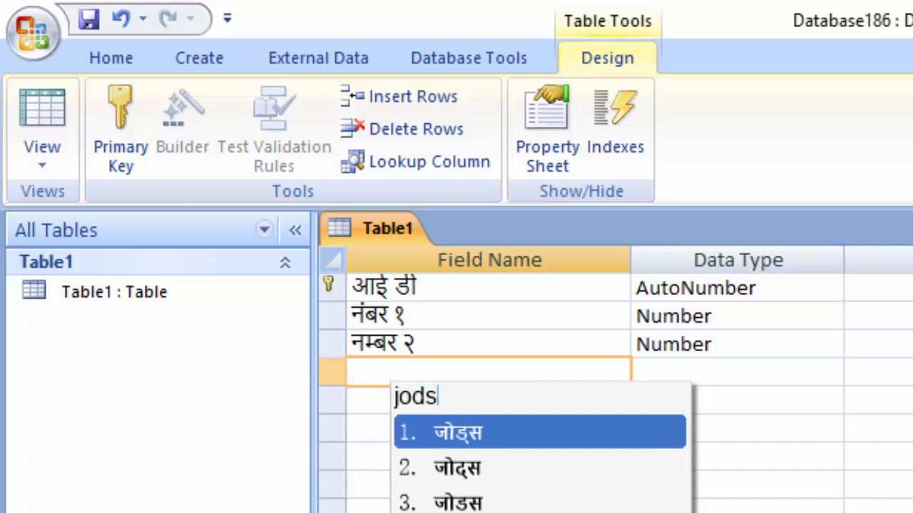
key(BackSpace)
text(ana)
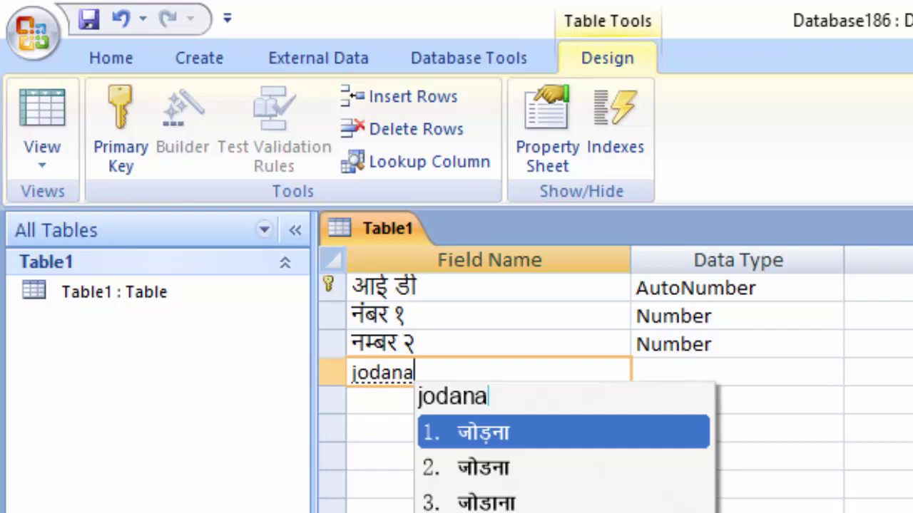
click(599, 439)
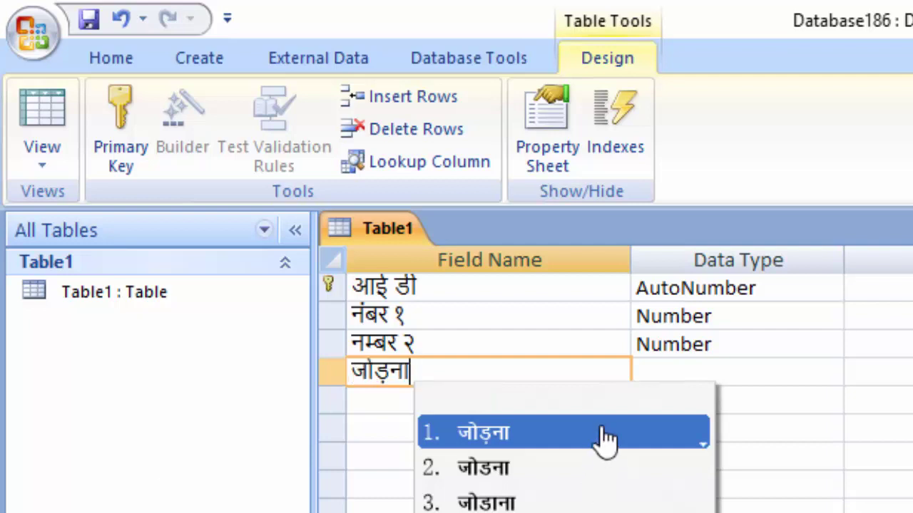
click(749, 381)
click(829, 372)
click(751, 459)
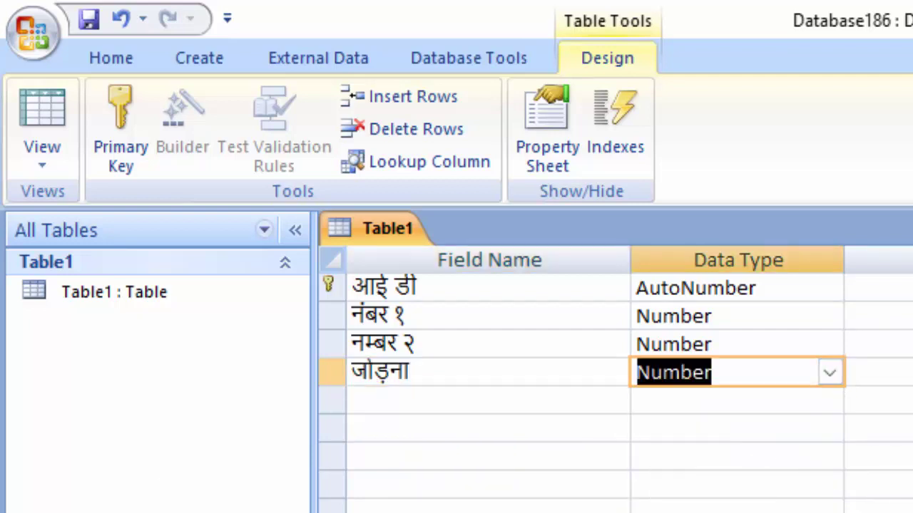
- Name the next field घटना and check the active keyboard input language
click(420, 398)
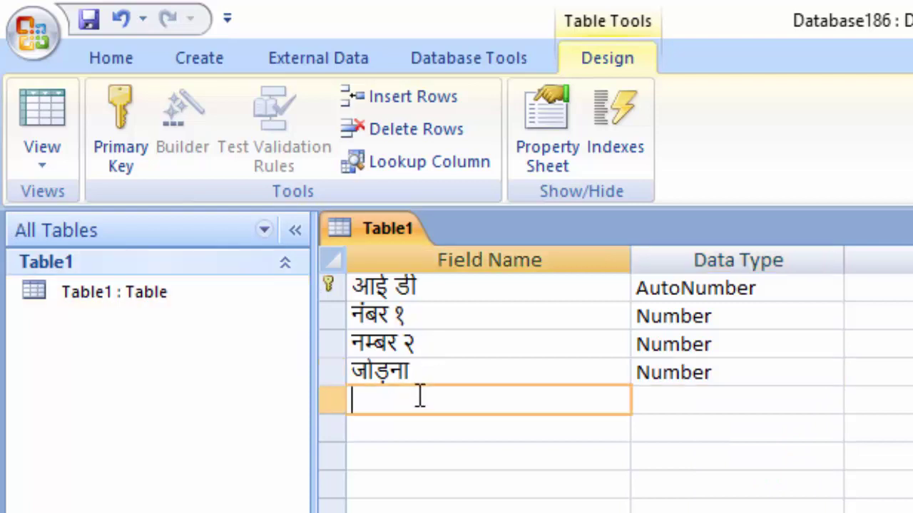
text(gha)
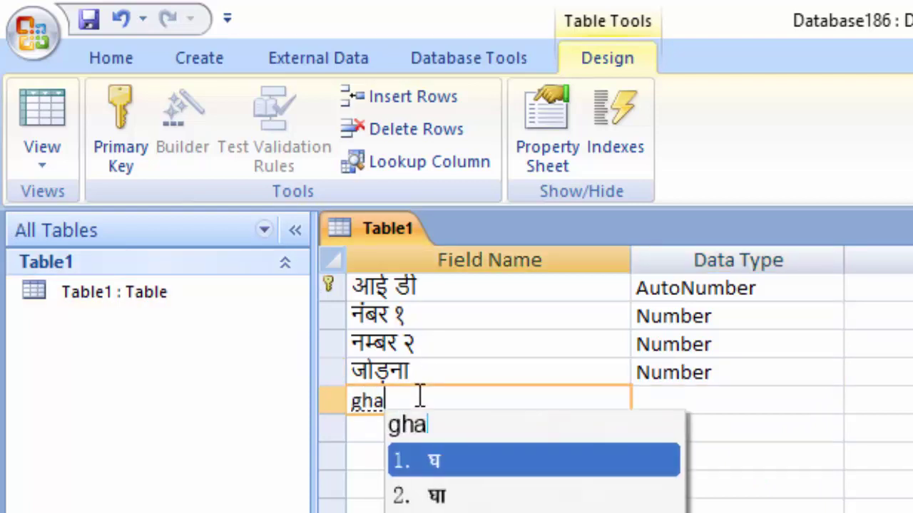
text(r)
key(BackSpace)
text(tana)
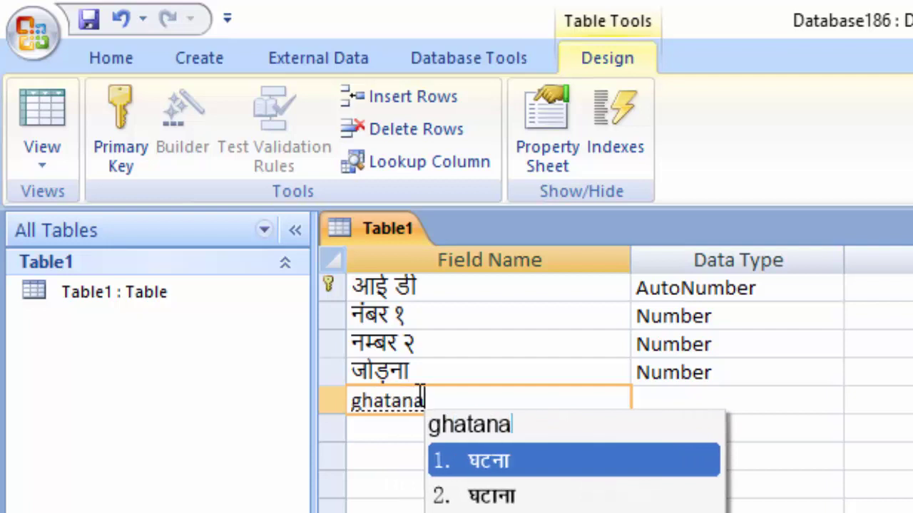
click(553, 462)
click(658, 405)
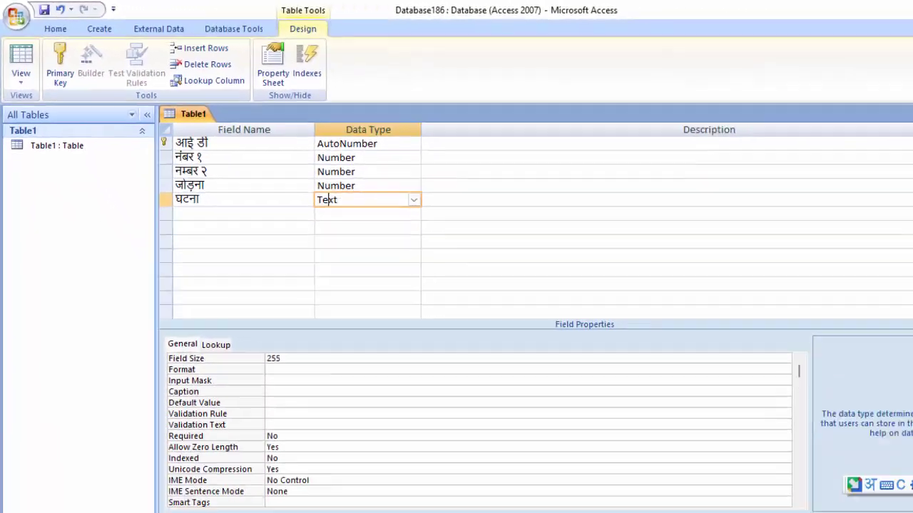
key(super+space)
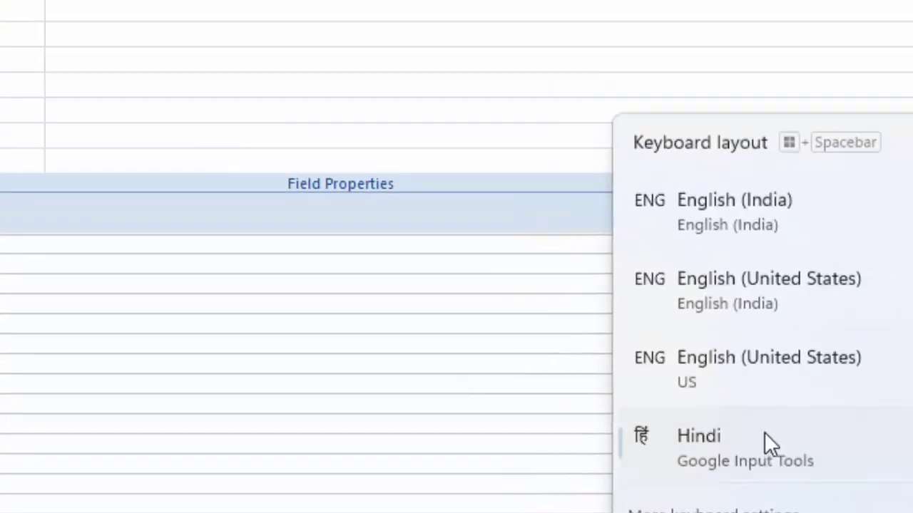
click(723, 415)
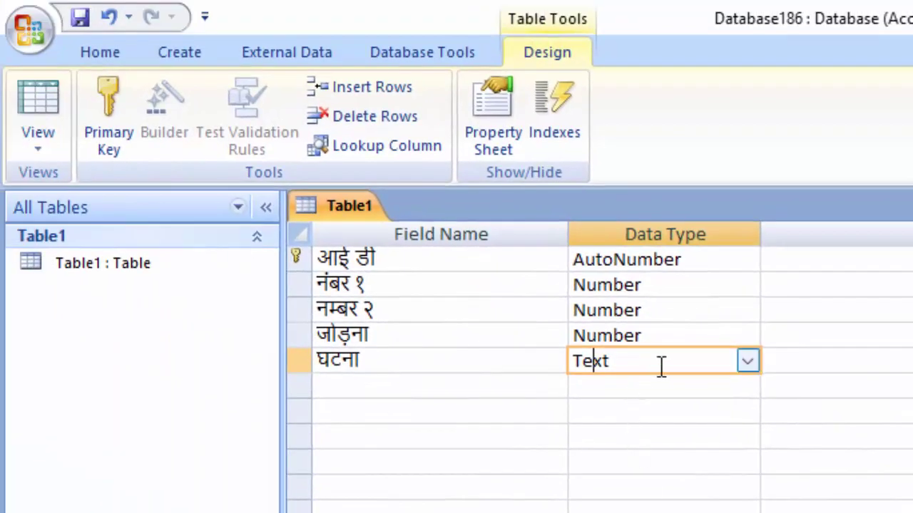
- Set घटना to Number and add गुणा as another Number field
click(759, 369)
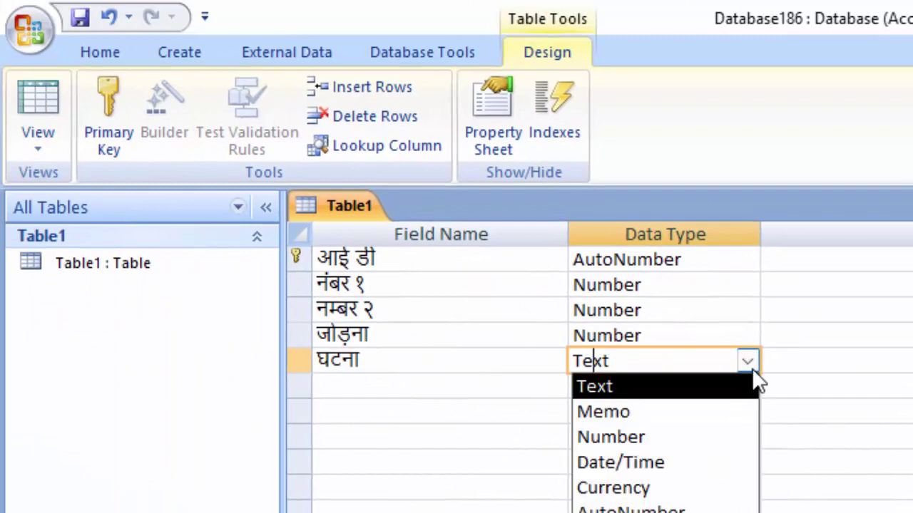
click(704, 436)
click(346, 387)
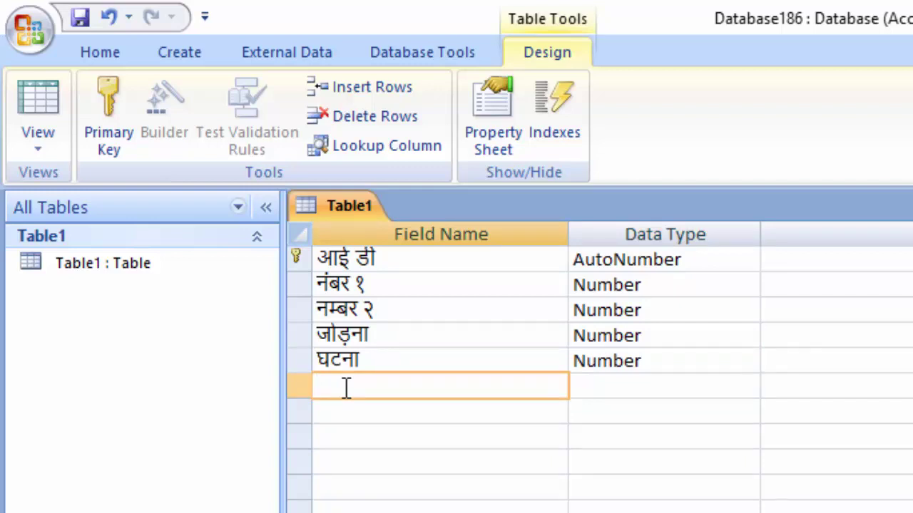
text(guna)
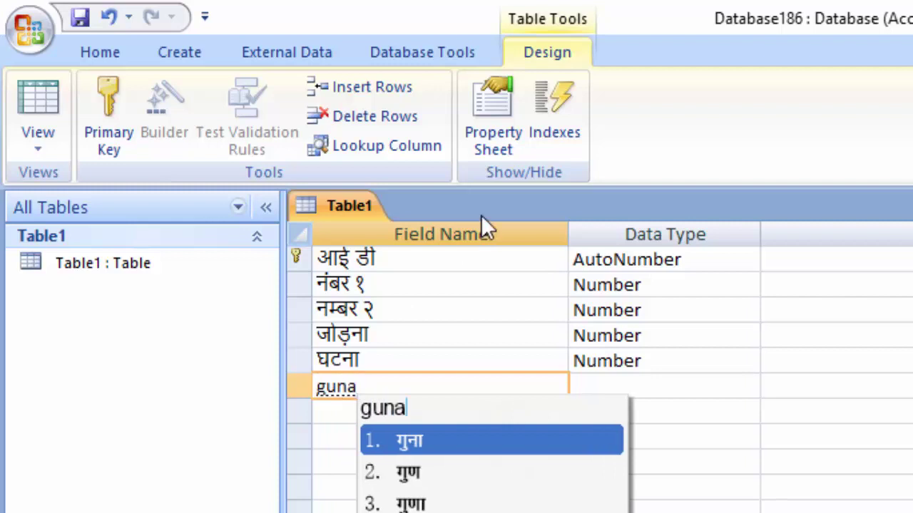
click(410, 499)
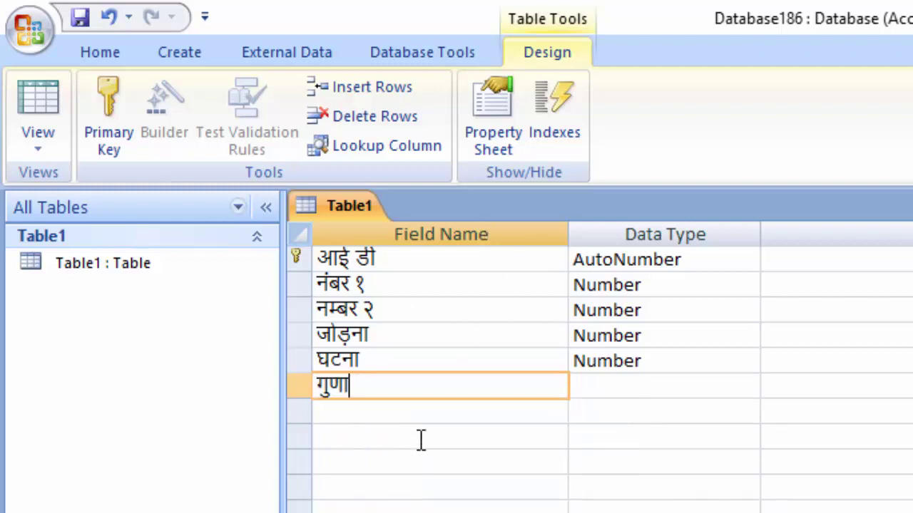
click(605, 382)
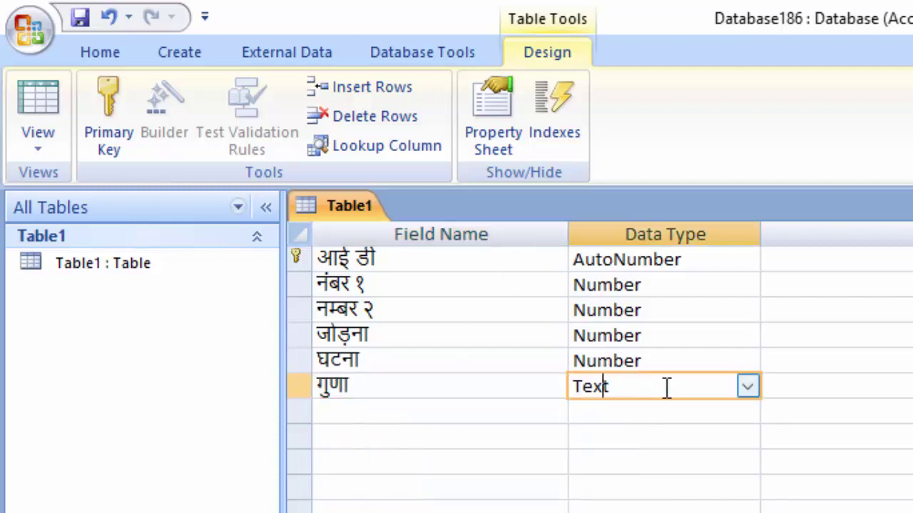
click(747, 386)
click(652, 462)
- Add भाग as a Number field, then save Table1 and switch to Datasheet View
click(358, 412)
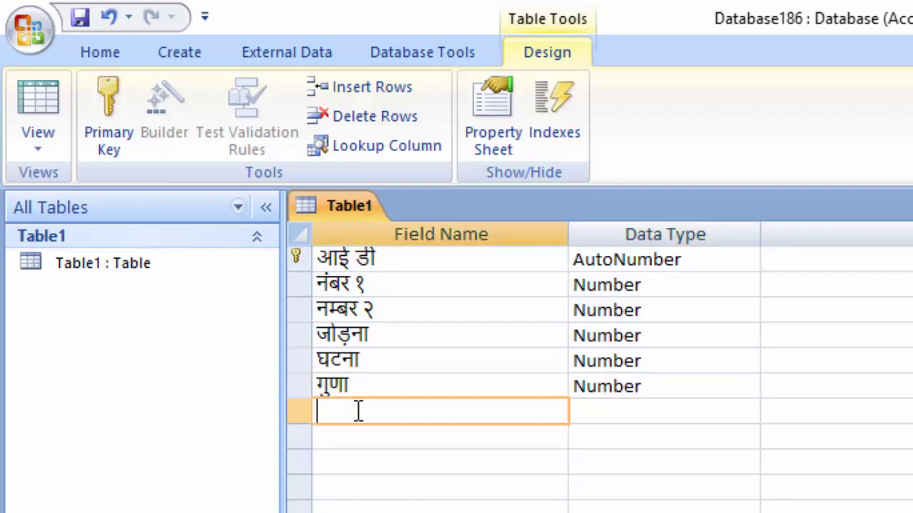
text(bhag)
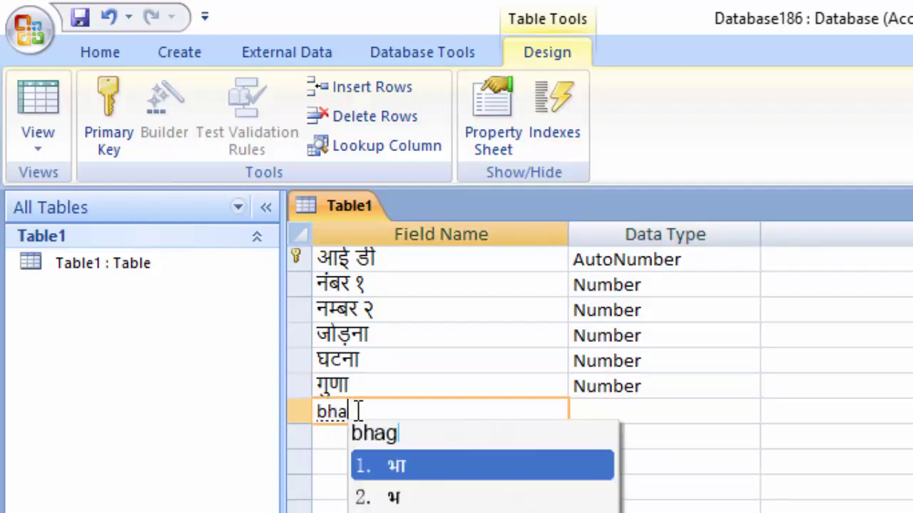
click(464, 466)
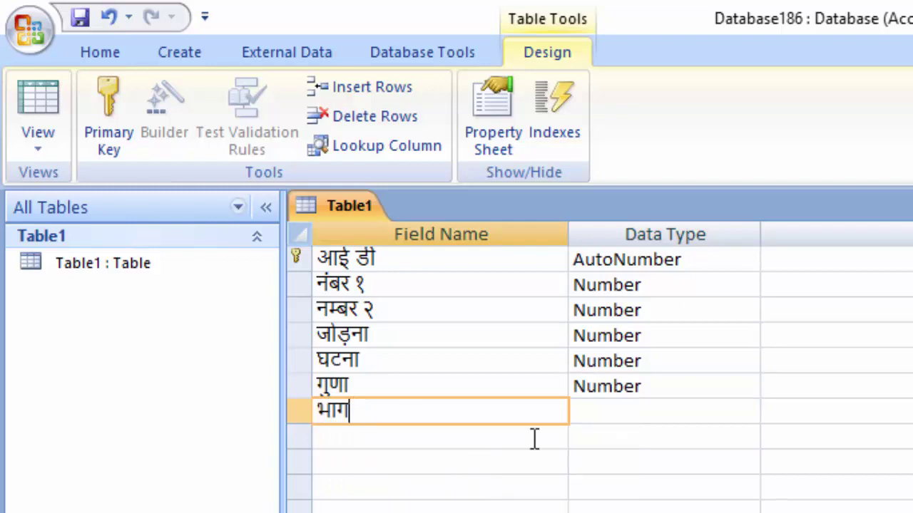
click(613, 409)
click(746, 411)
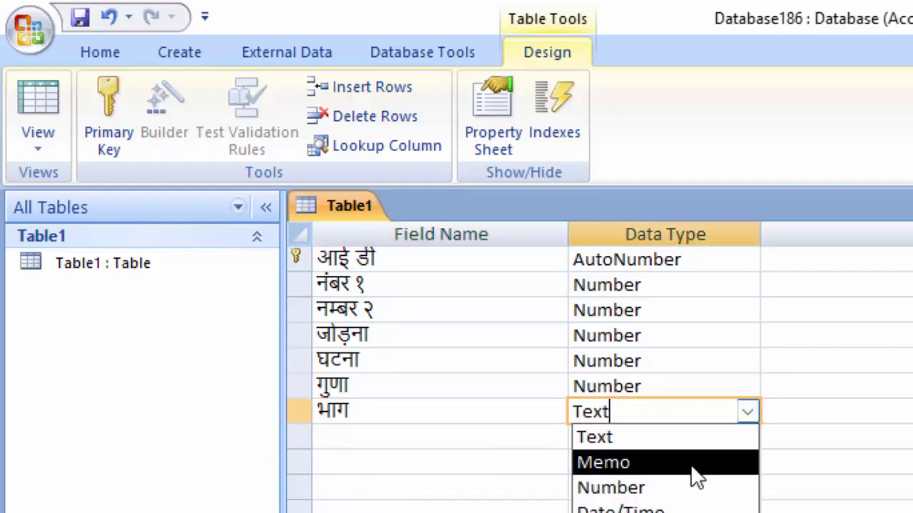
click(690, 487)
click(56, 105)
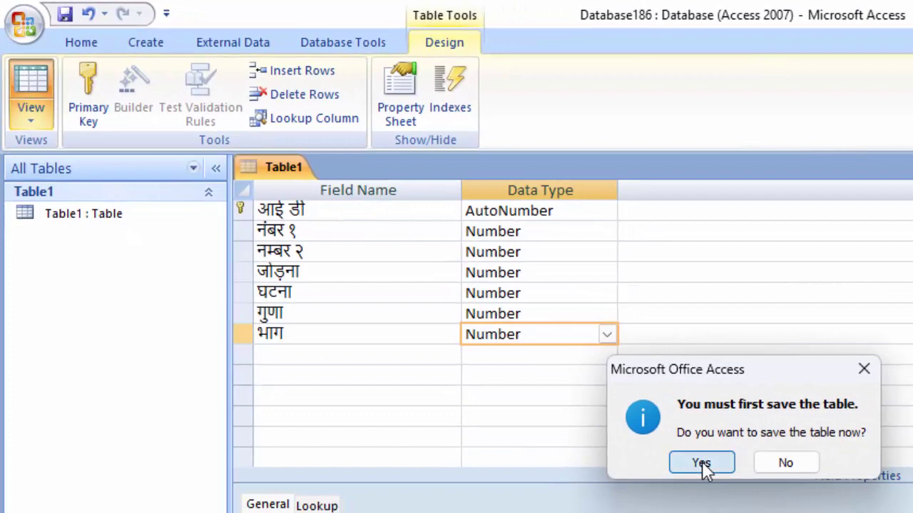
click(702, 462)
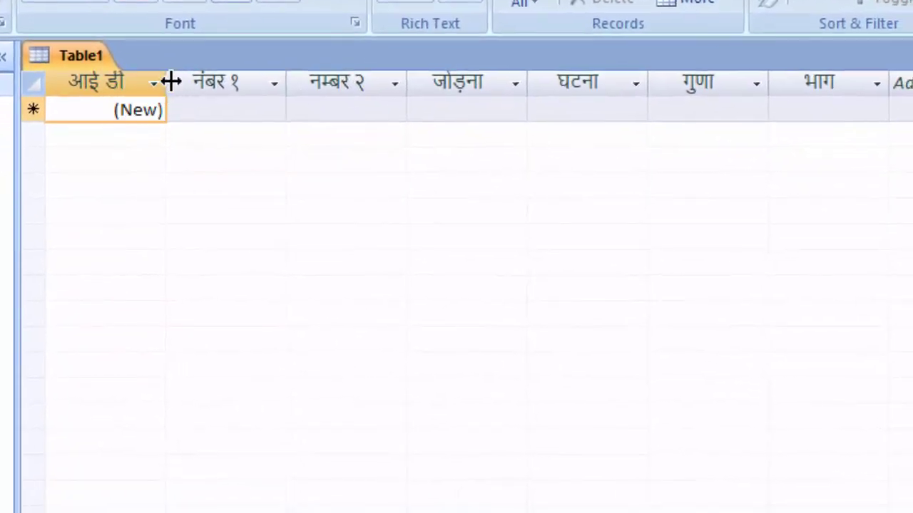
- Widen the आइ डी column and enter 4 in नंबर १ and 6 in नम्बर २
drag(166, 82, 263, 167)
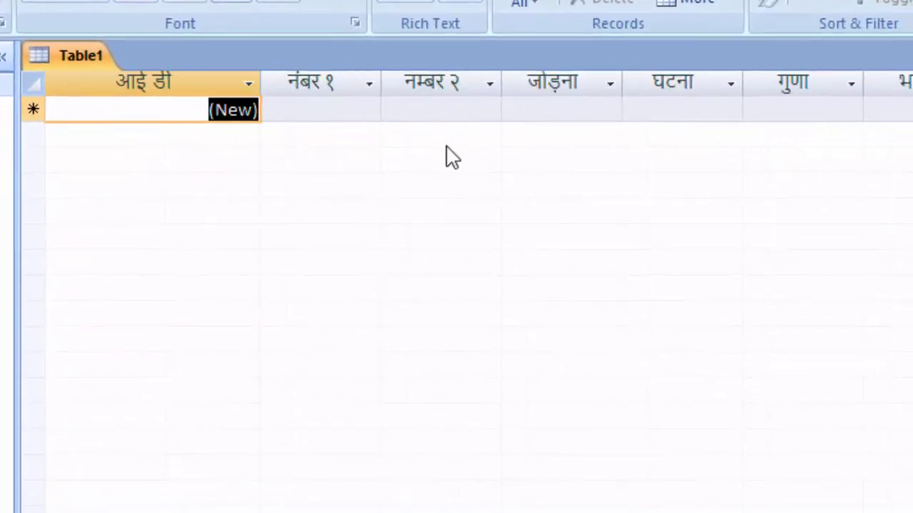
click(355, 115)
click(354, 115)
text(4)
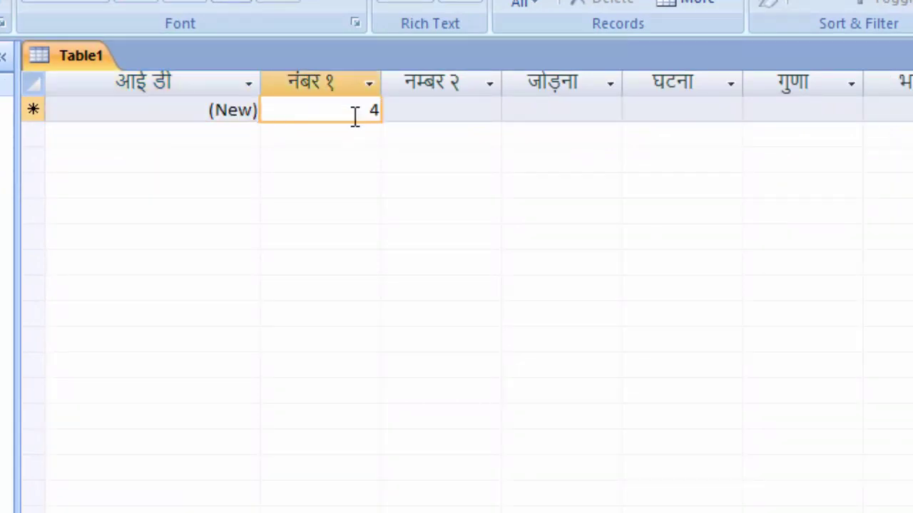
key(Tab)
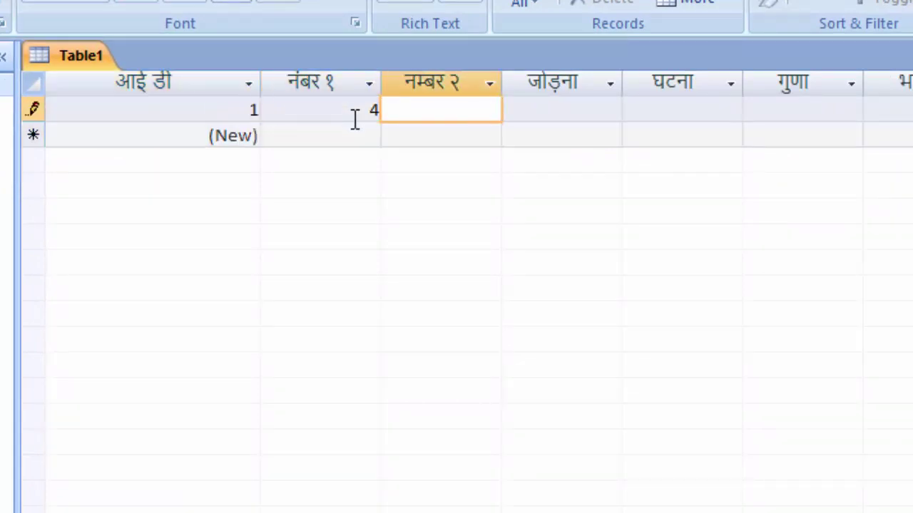
text(6)
key(Tab)
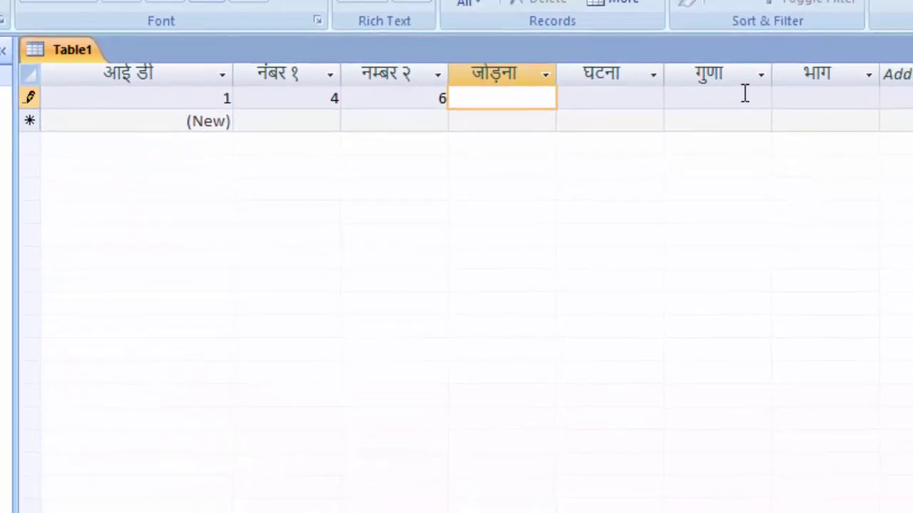
- Save the new record and close the Table1 datasheet
right_click(70, 50)
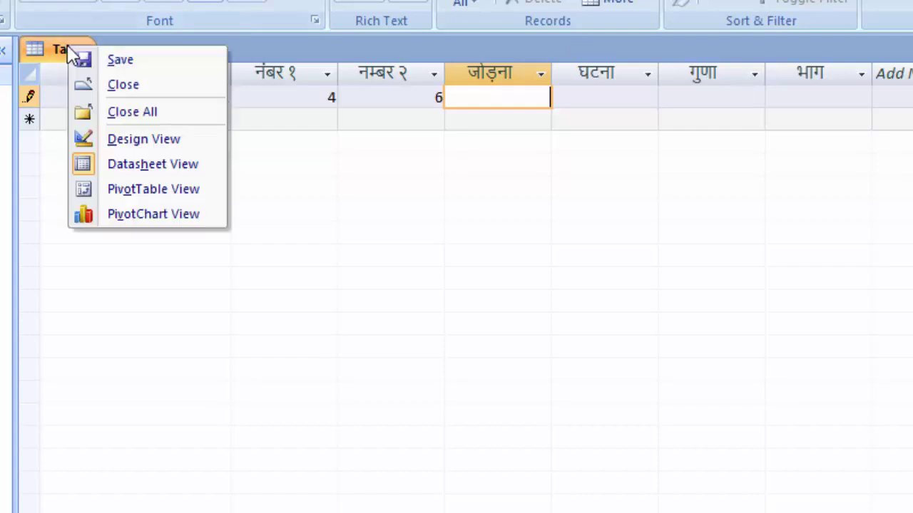
click(74, 60)
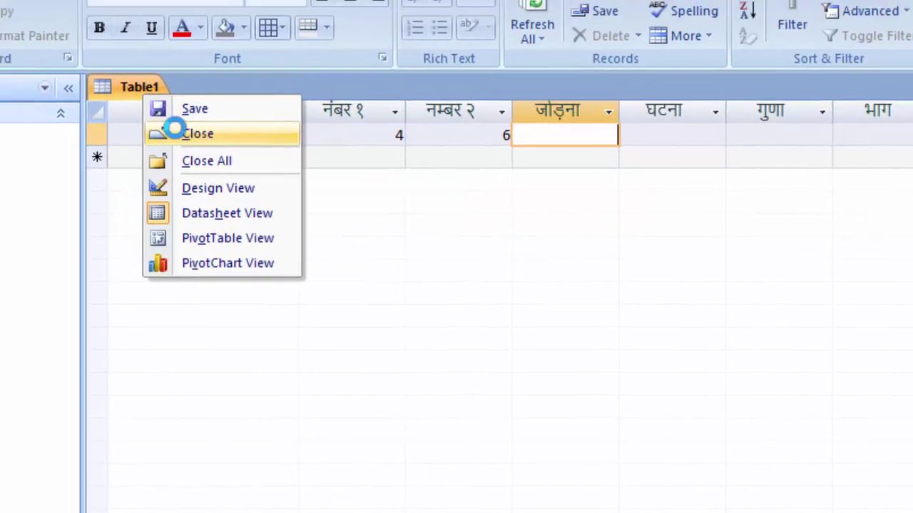
click(122, 85)
- Start a new query in Design View with Table1 added from Show Table
click(160, 44)
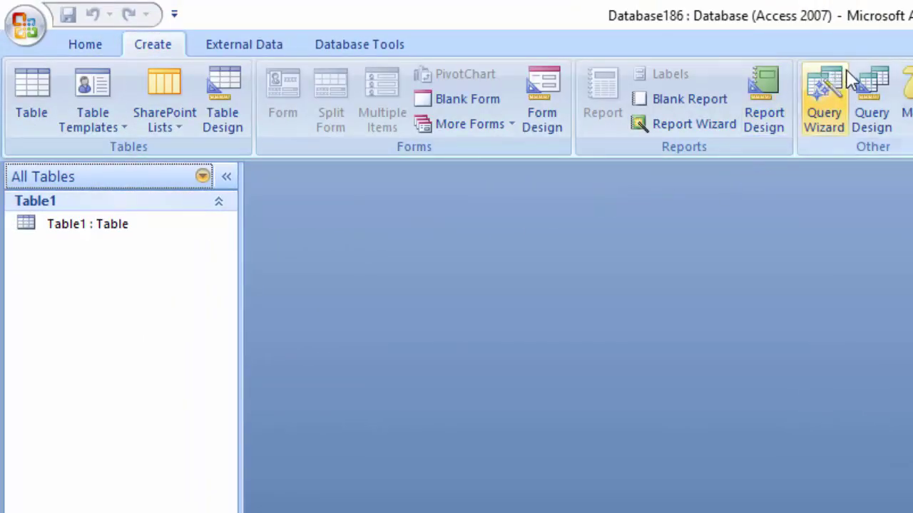
click(871, 99)
drag(636, 405, 521, 116)
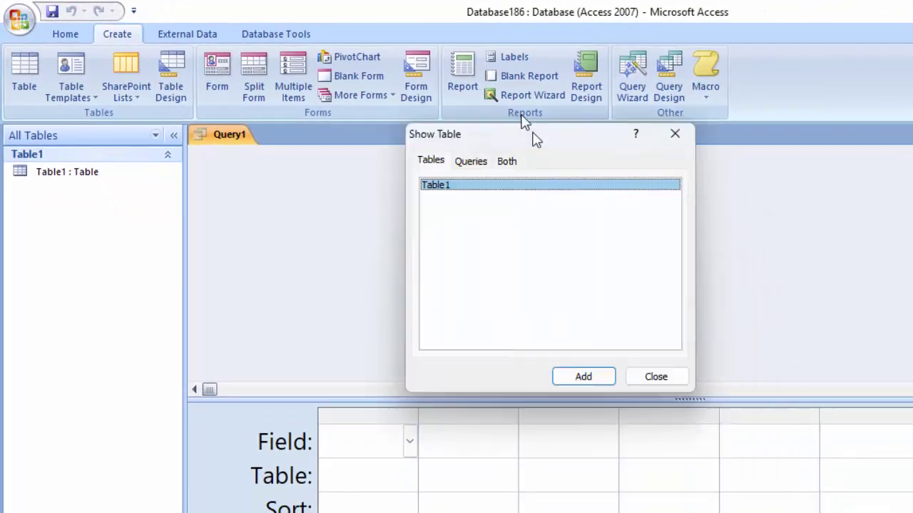
click(574, 361)
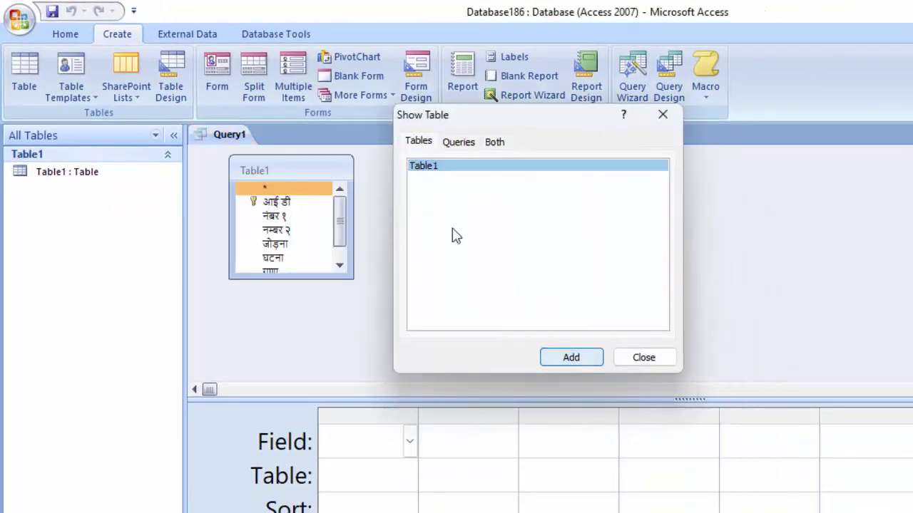
click(660, 362)
- Add नंबर १, नम्बर २, जोड़ना, घटना and गुणा to the query grid
click(286, 216)
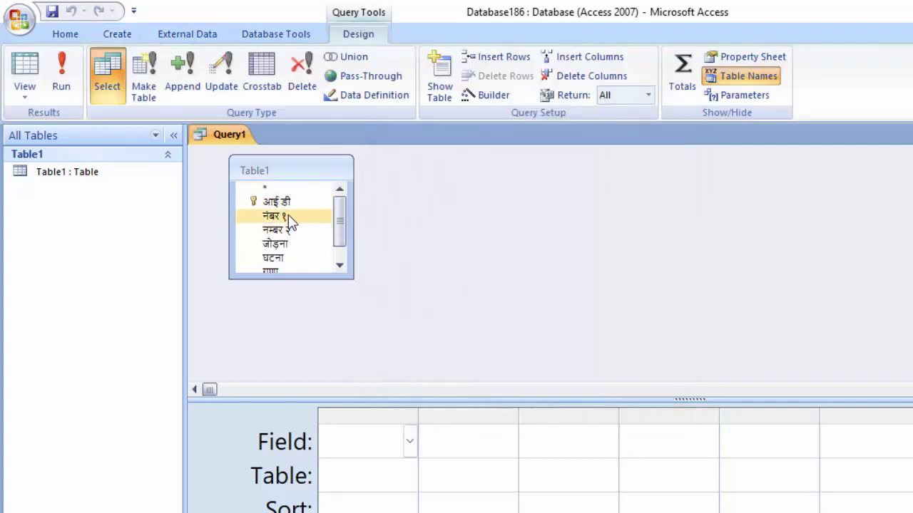
double_click(285, 216)
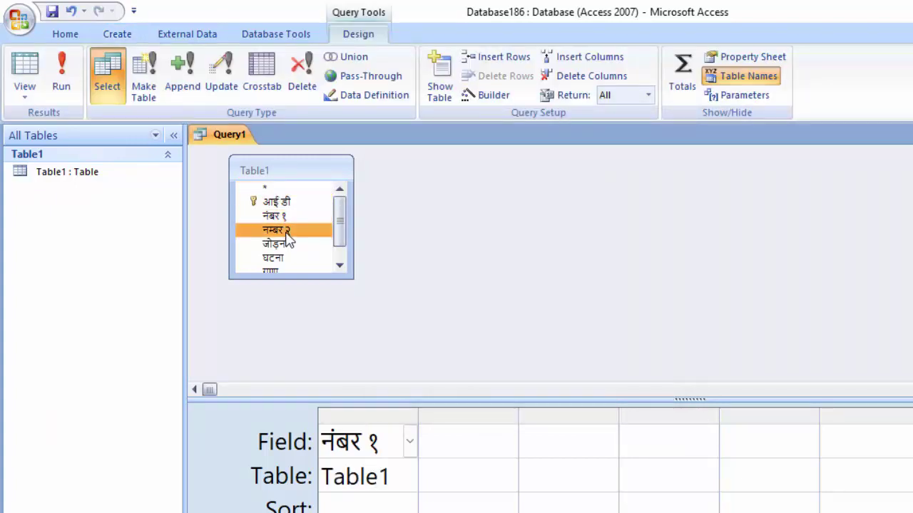
double_click(286, 230)
double_click(288, 246)
double_click(288, 259)
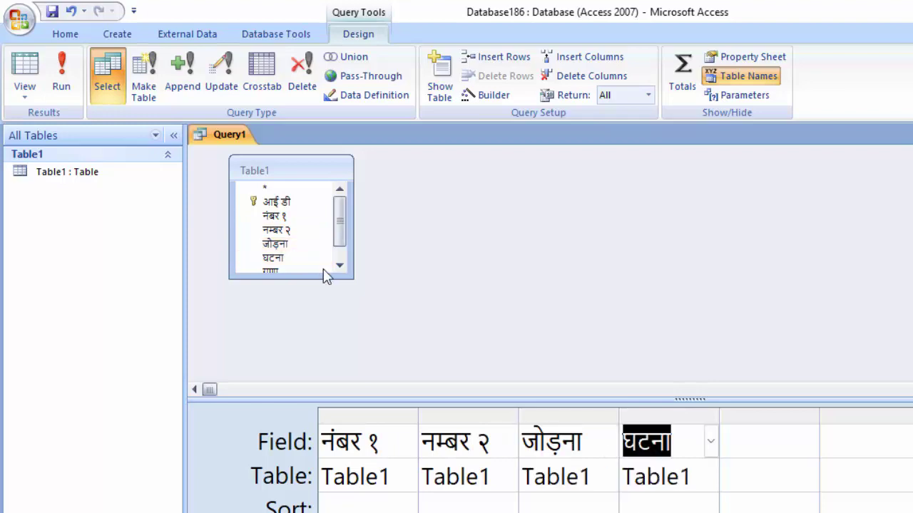
click(343, 267)
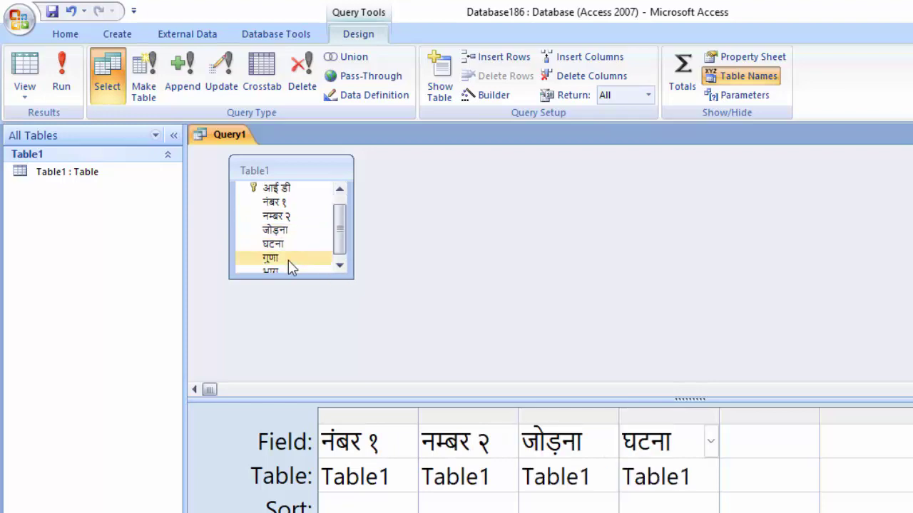
double_click(289, 261)
click(289, 271)
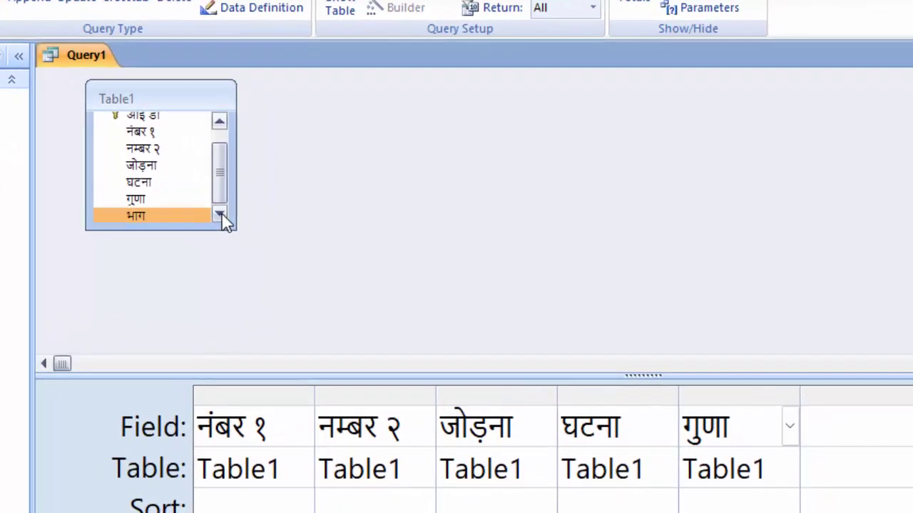
- Open the Zoom box for the जोड़ना field cell with font size 16
right_click(524, 428)
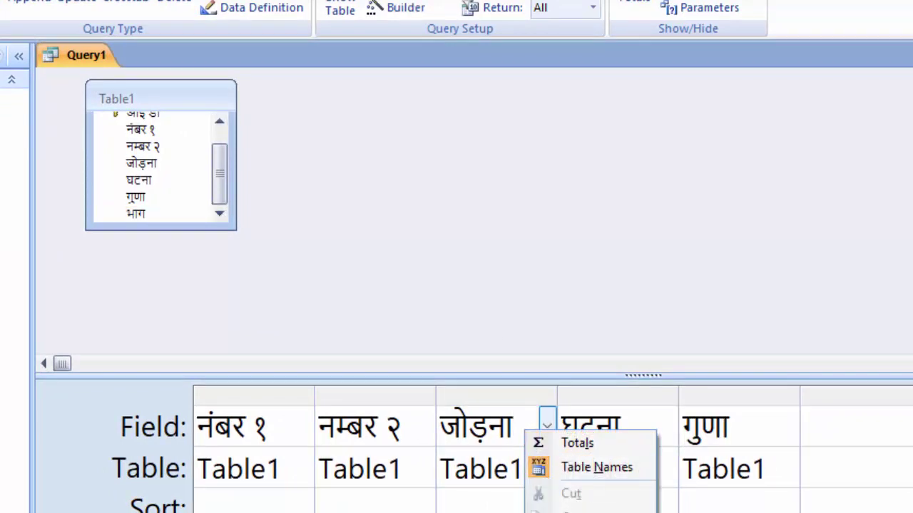
key(z)
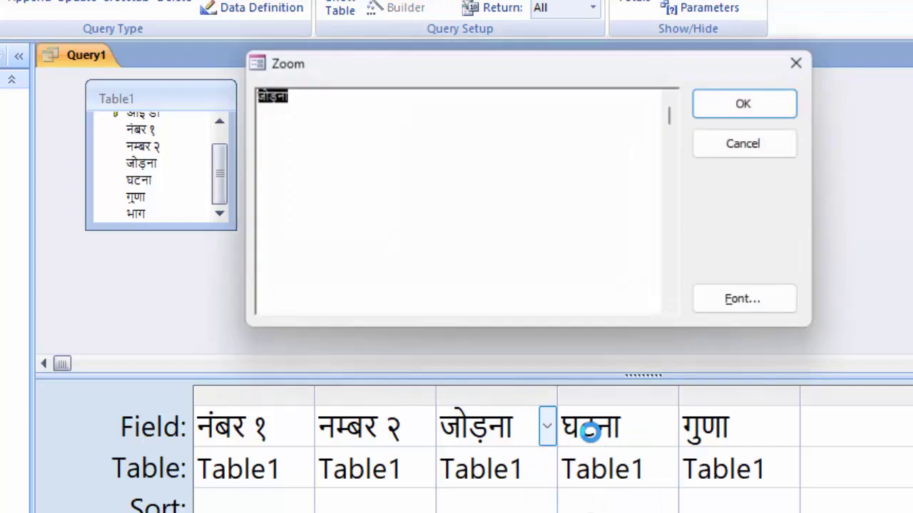
click(765, 308)
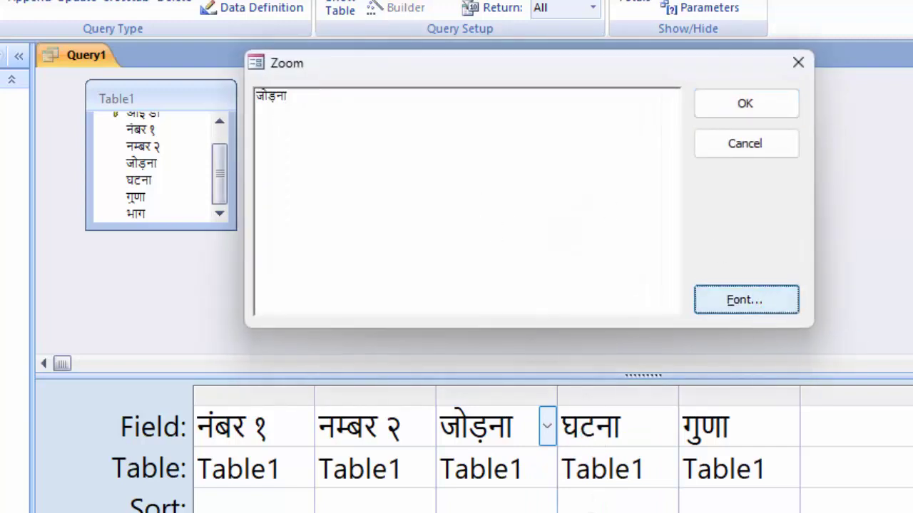
click(654, 342)
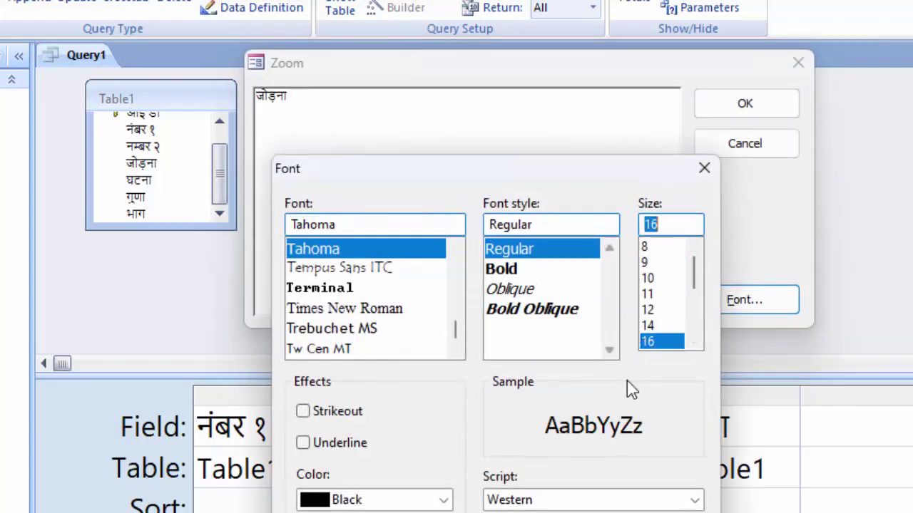
key(Return)
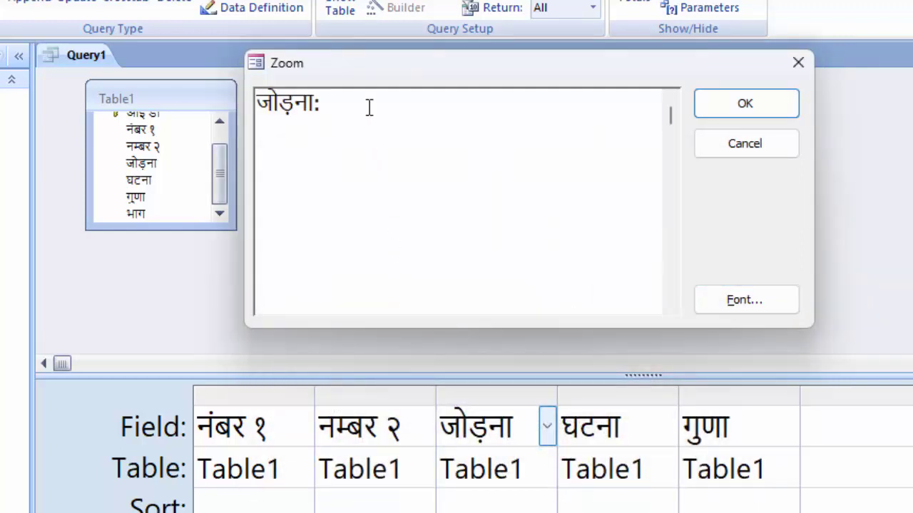
- Enter the expression [नंबर १]+[नम्बर २] for जोड़ना and confirm it
text([)
text(n)
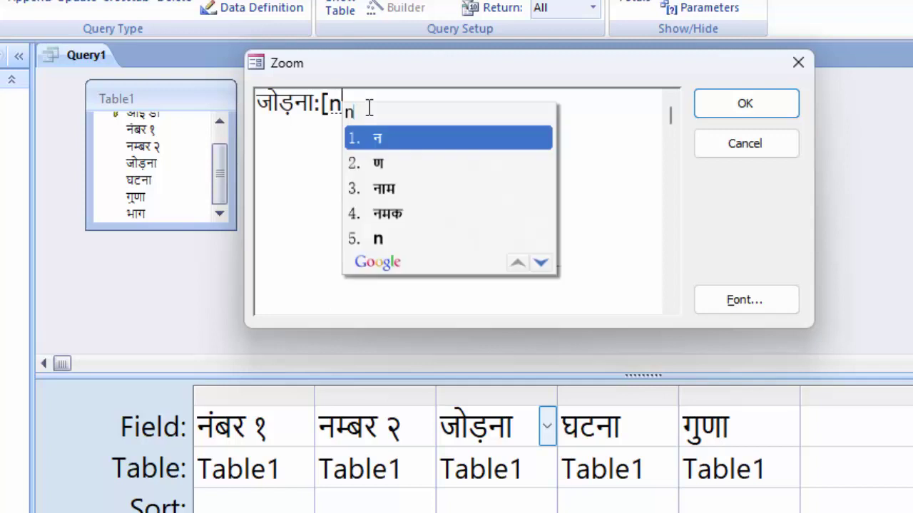
text(umbe)
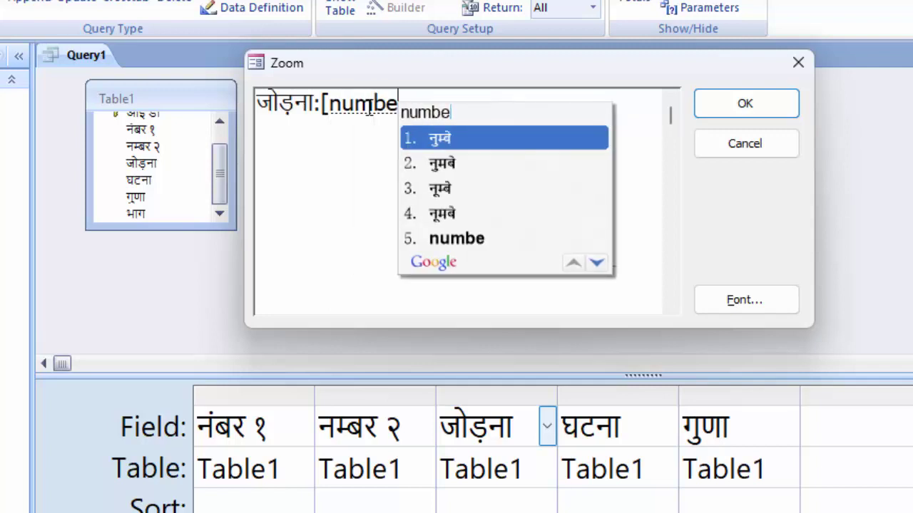
text(r)
key(space)
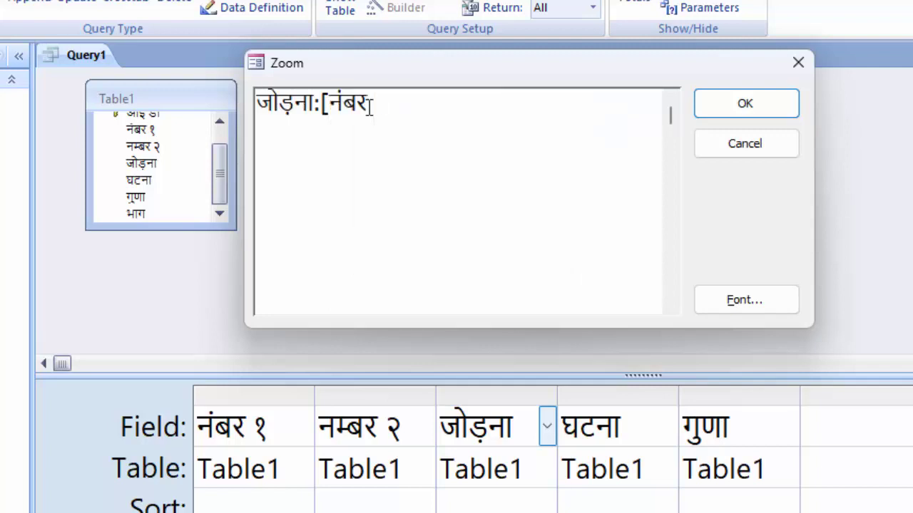
text(1)
key(Down)
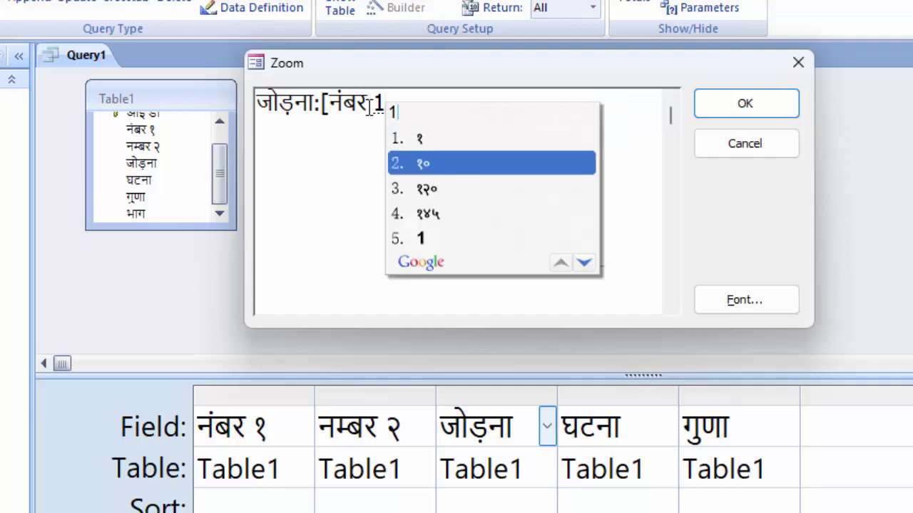
key(Up)
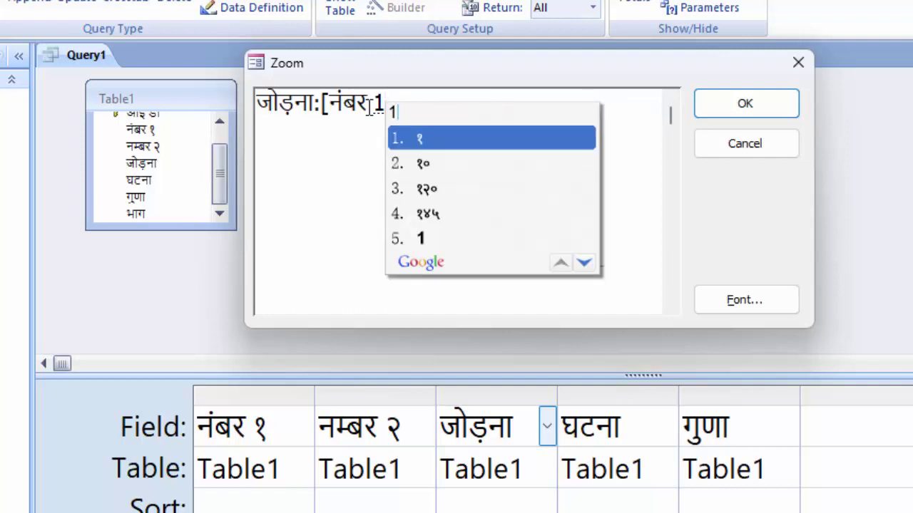
key(space)
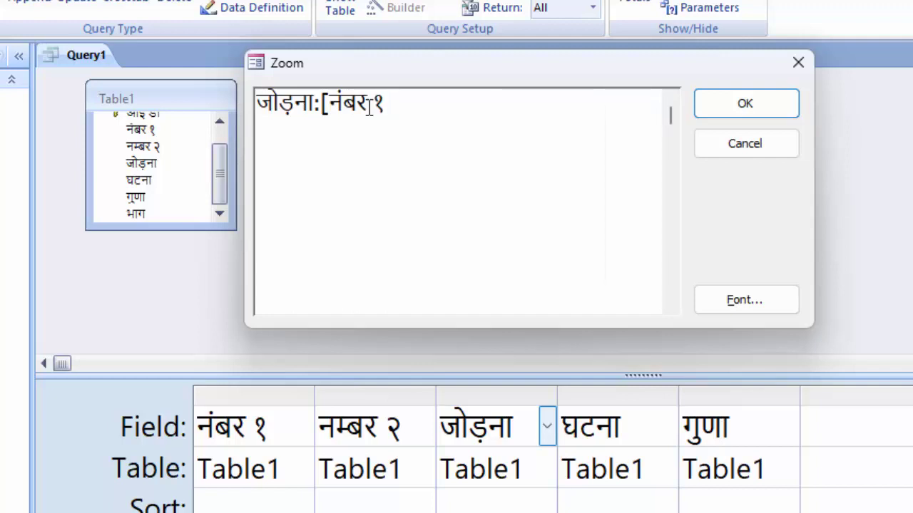
text(])
text(+)
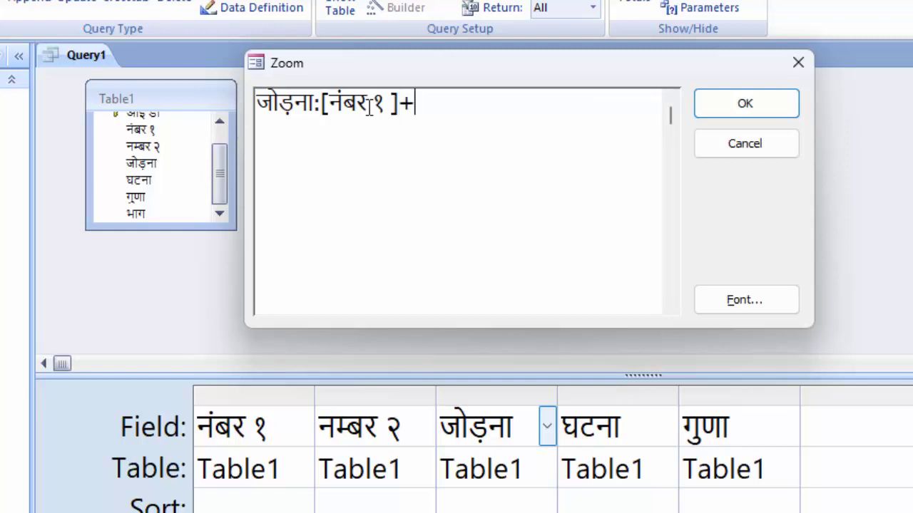
text([)
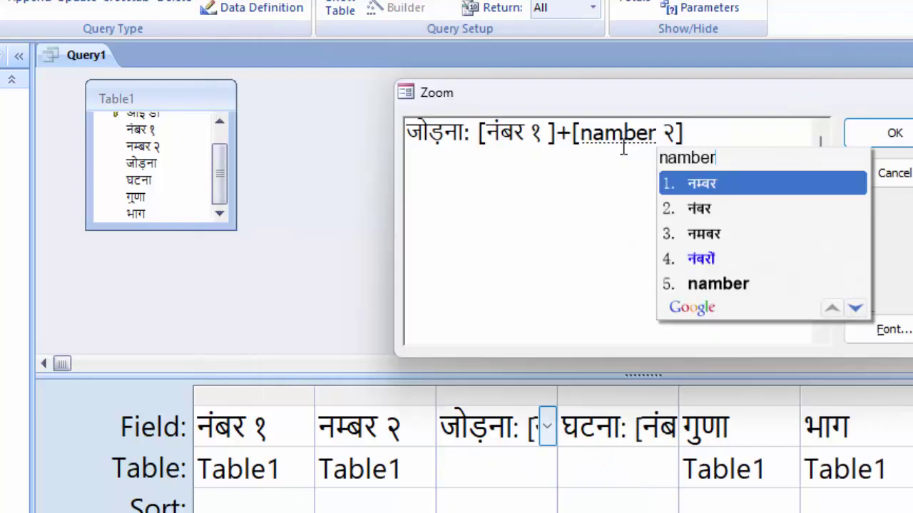
key(Return)
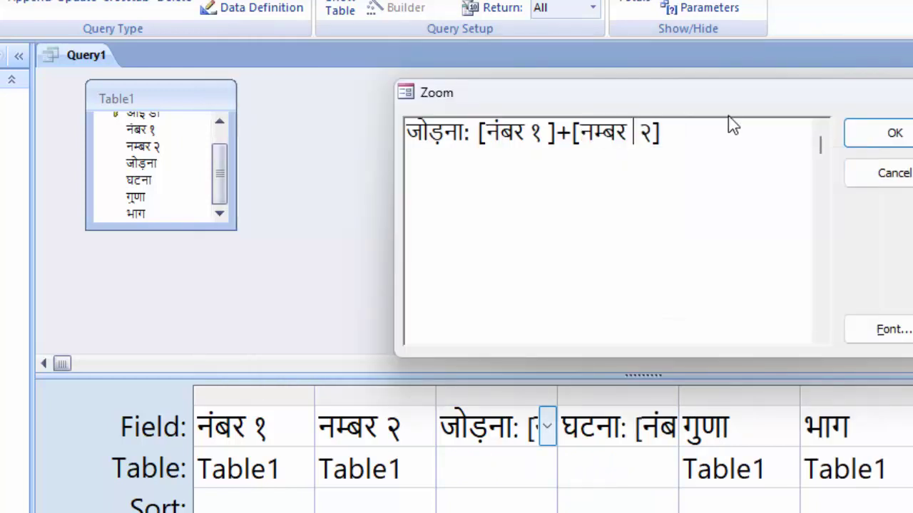
click(641, 133)
key(BackSpace)
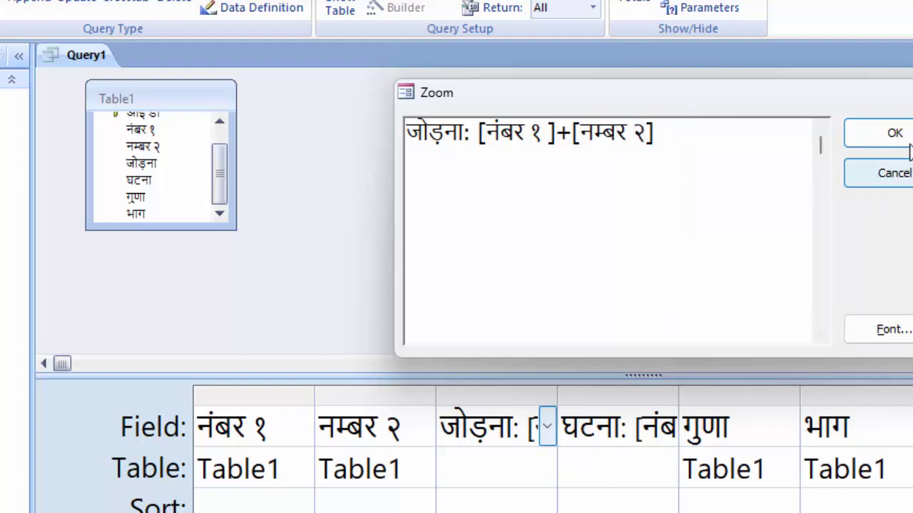
click(891, 134)
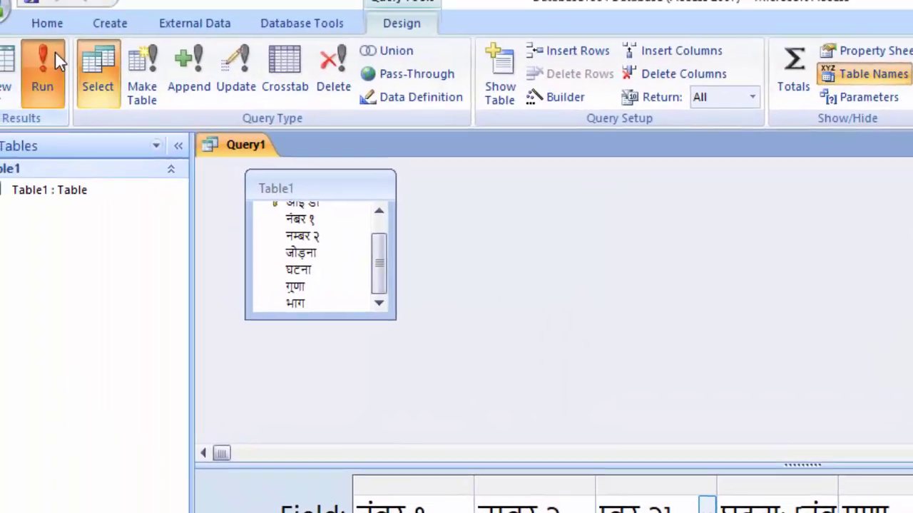
- Run the query, check the 10 and -2 results, and return to Design View
click(54, 57)
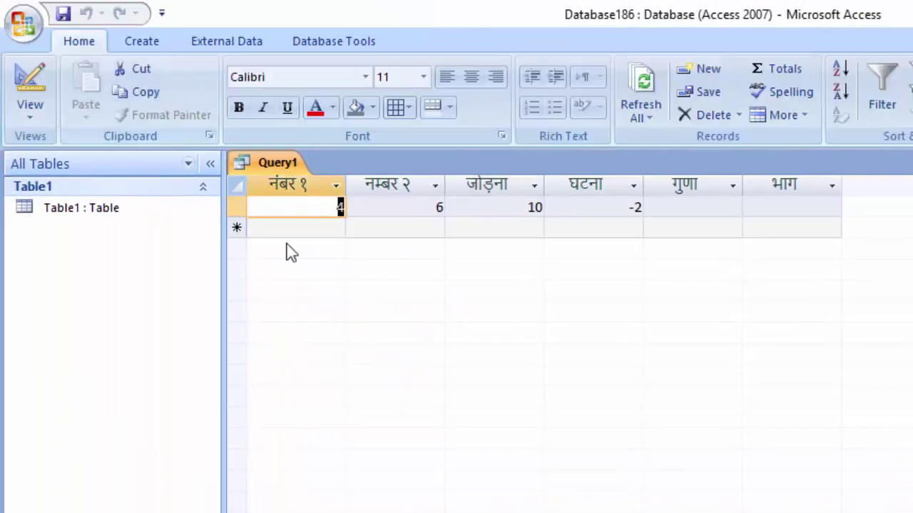
click(506, 205)
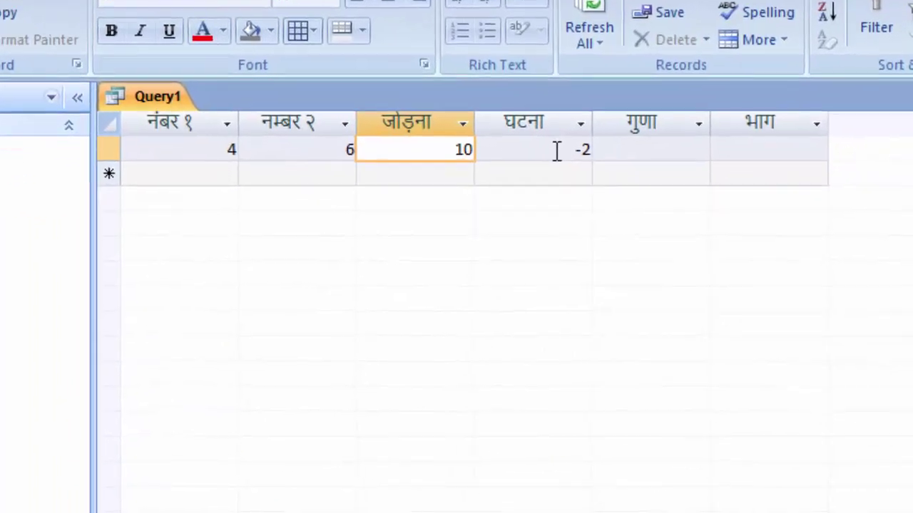
click(609, 206)
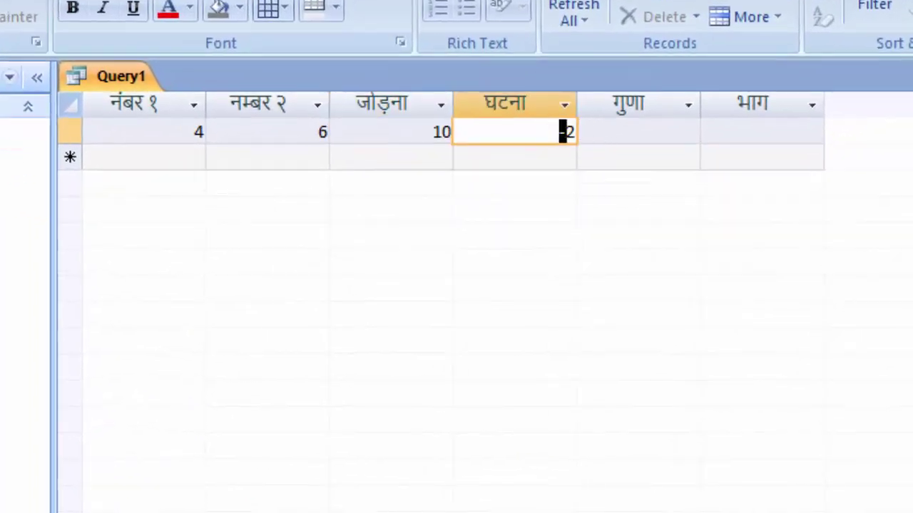
click(3, 22)
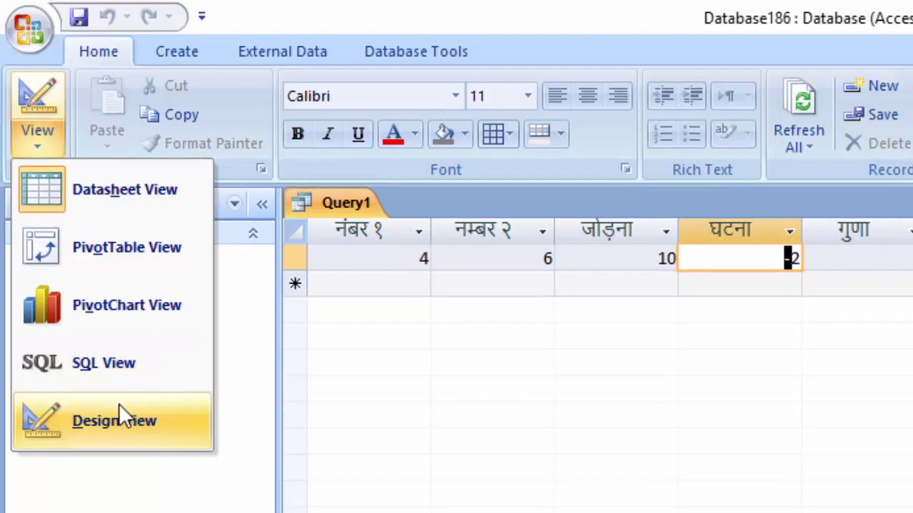
click(14, 348)
- In the Zoom box, enter the expression गुणा:[नंबर १]*[नम्बर २] to multiply the two numbers
right_click(595, 347)
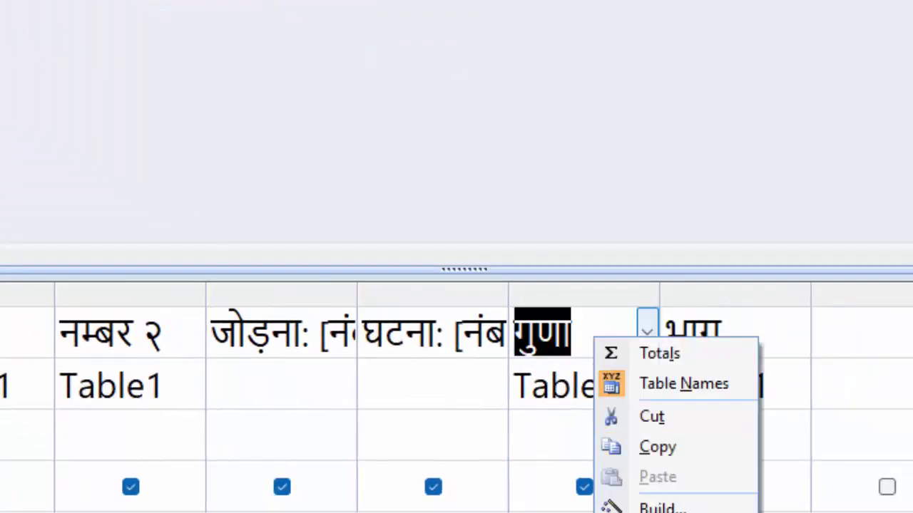
click(662, 512)
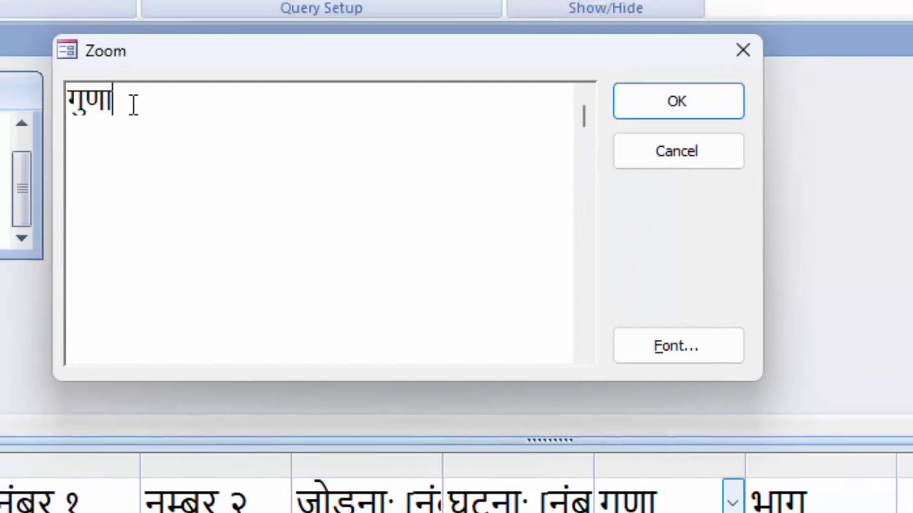
text(:)
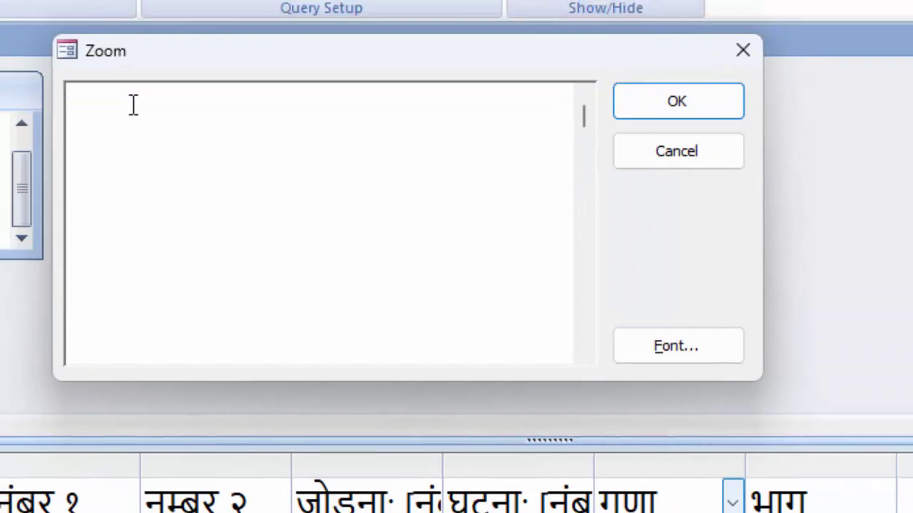
text([)
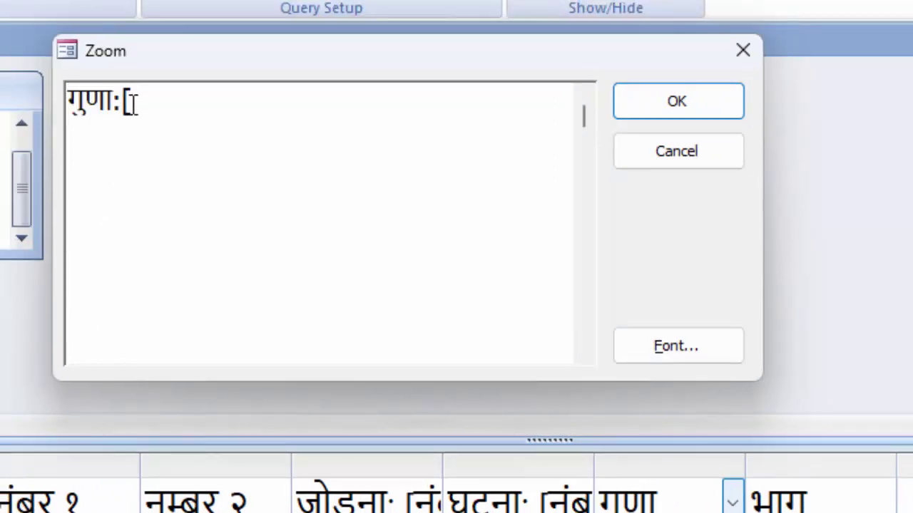
text(numbe)
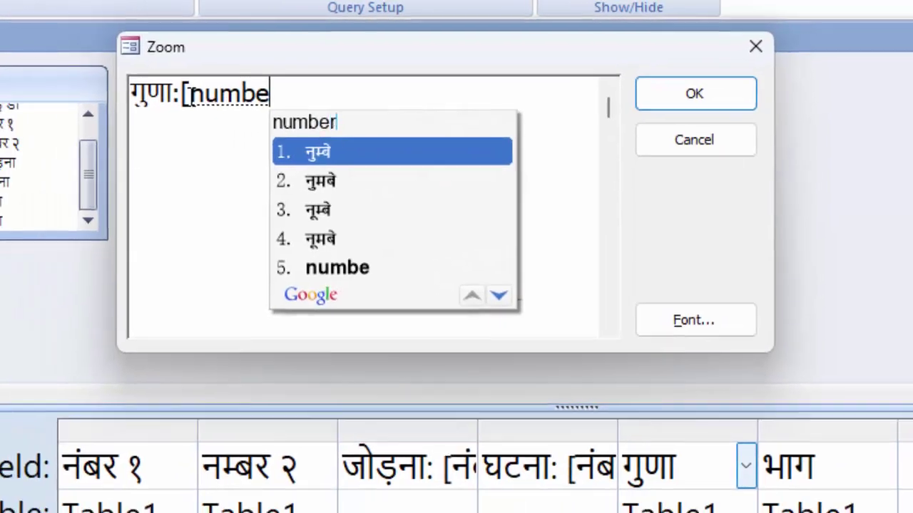
text(r 1)
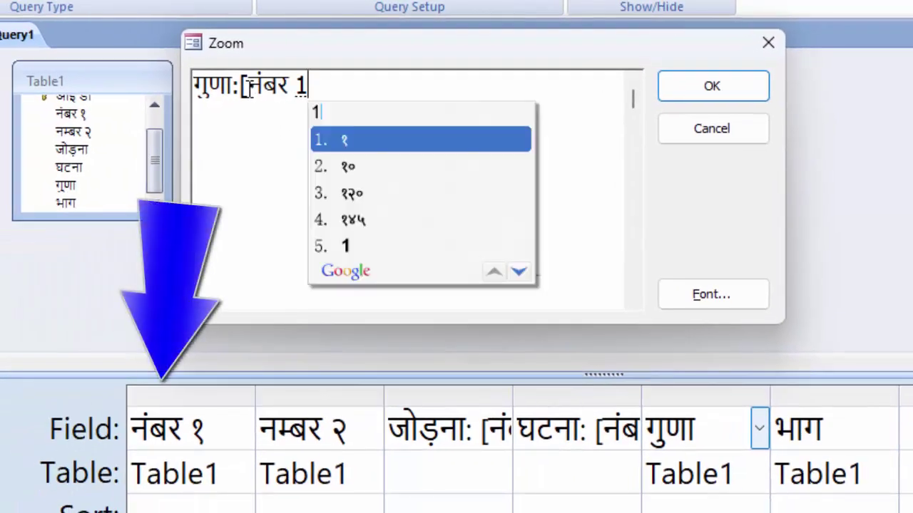
key(Return)
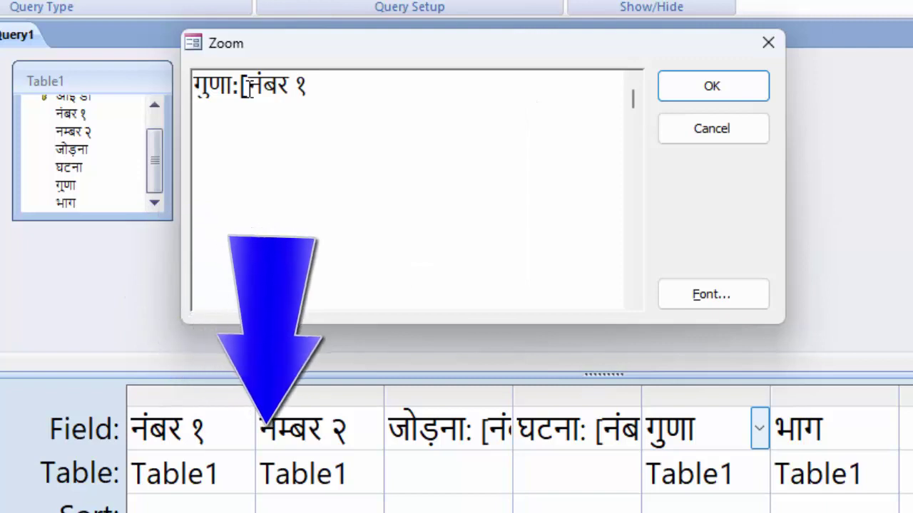
text(])
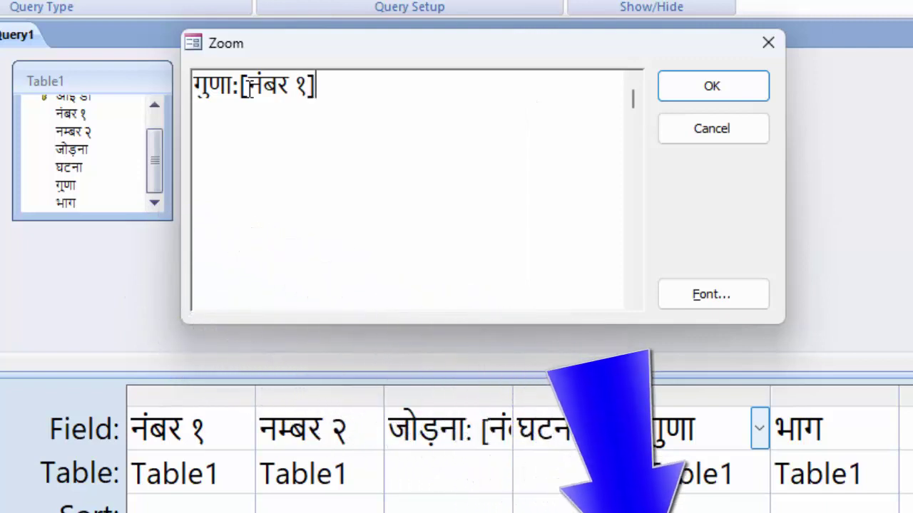
text(*[)
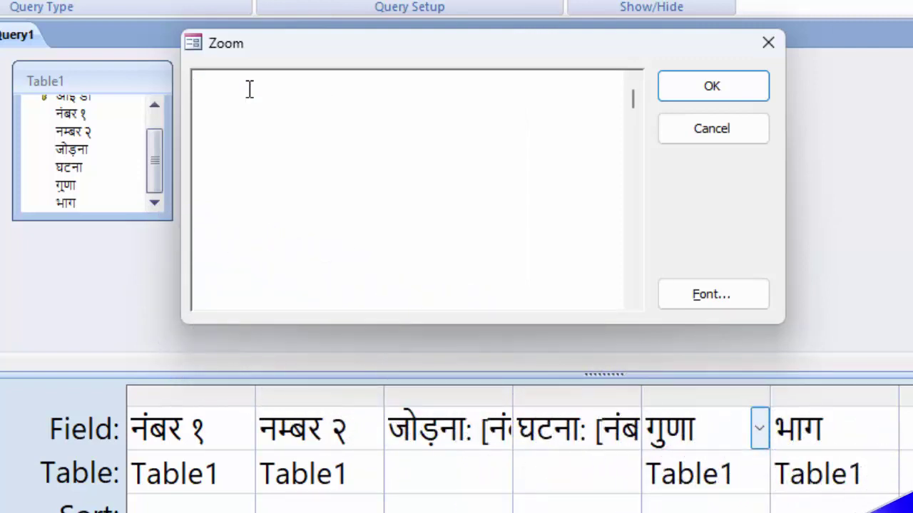
text(Num)
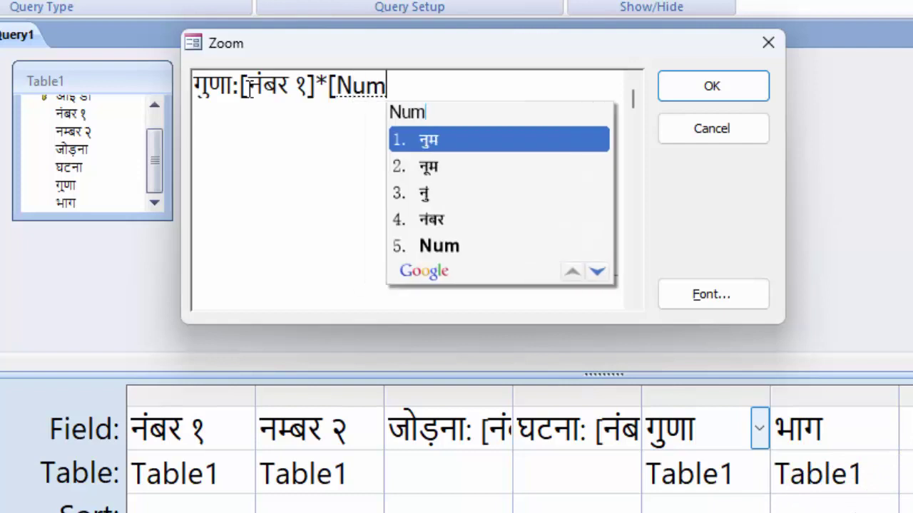
key(BackSpace)
key(BackSpace)
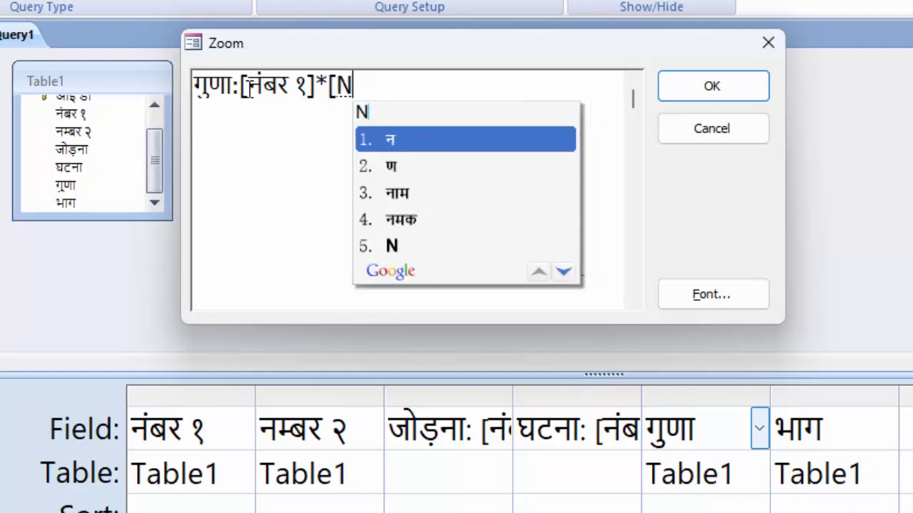
text(am)
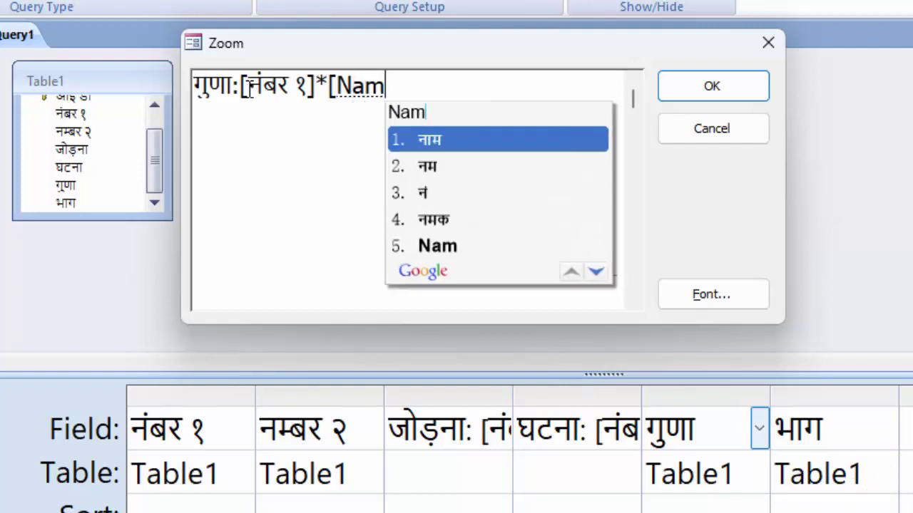
text(ber 2)
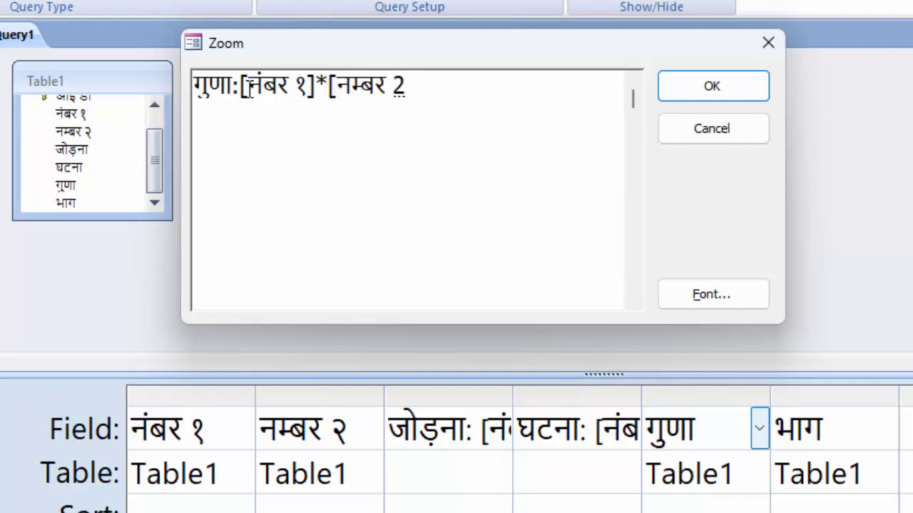
text(])
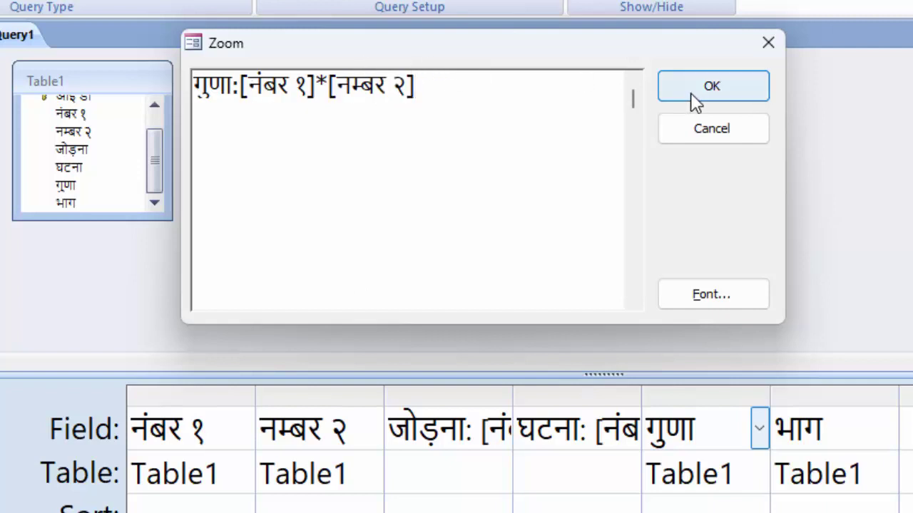
click(692, 96)
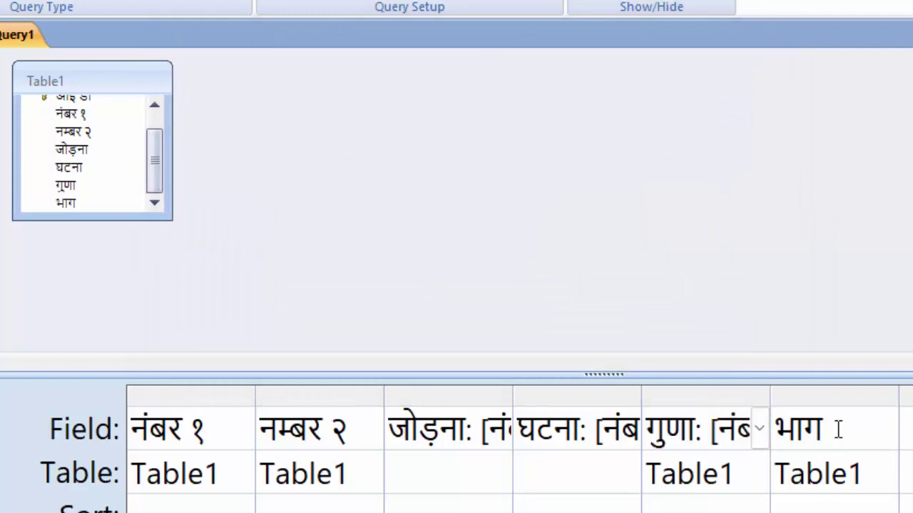
- In the Zoom box, enter भाग:[नंबर १]/[नम्बर २], adding the missing bracket after the slash
right_click(824, 451)
key(shift+F2)
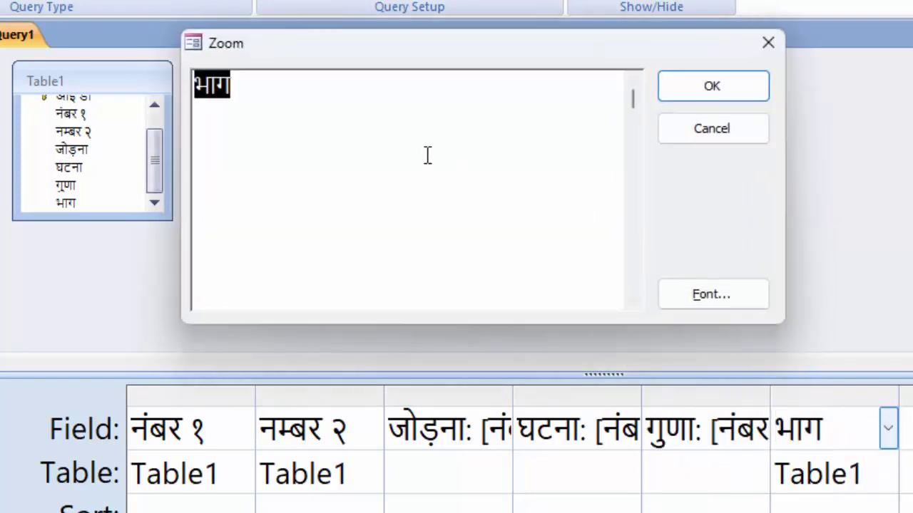
click(271, 91)
text(:)
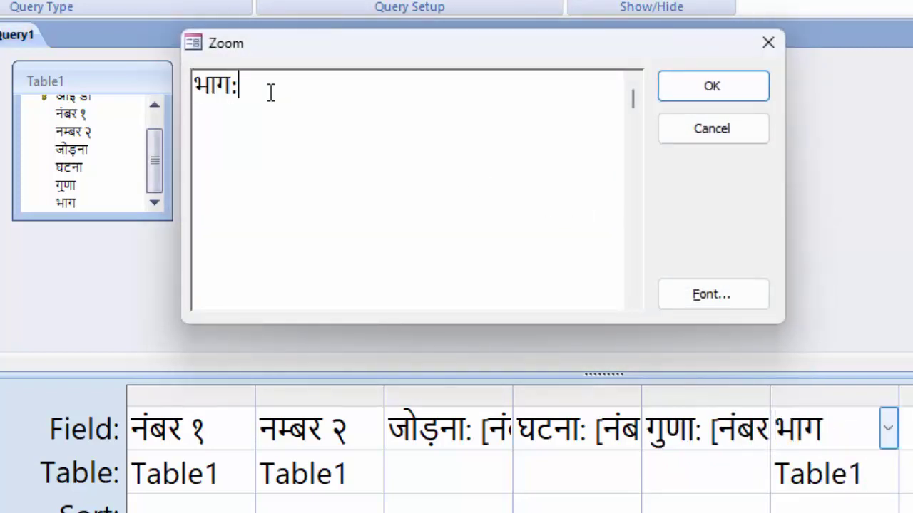
text([num)
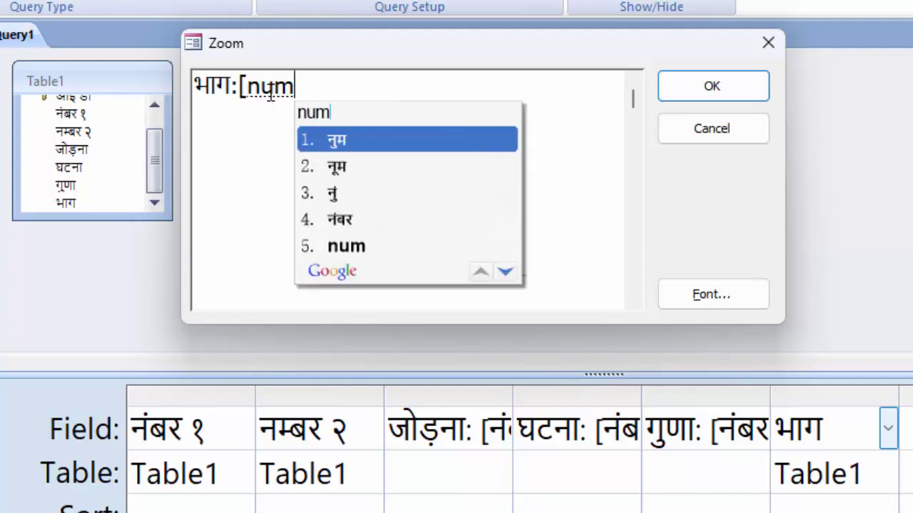
text(ber 1])
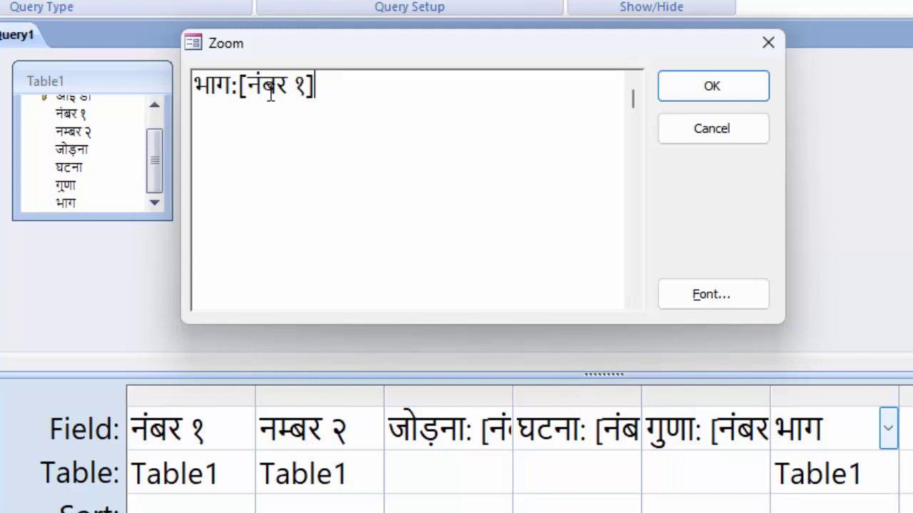
text(/)
text(numbe)
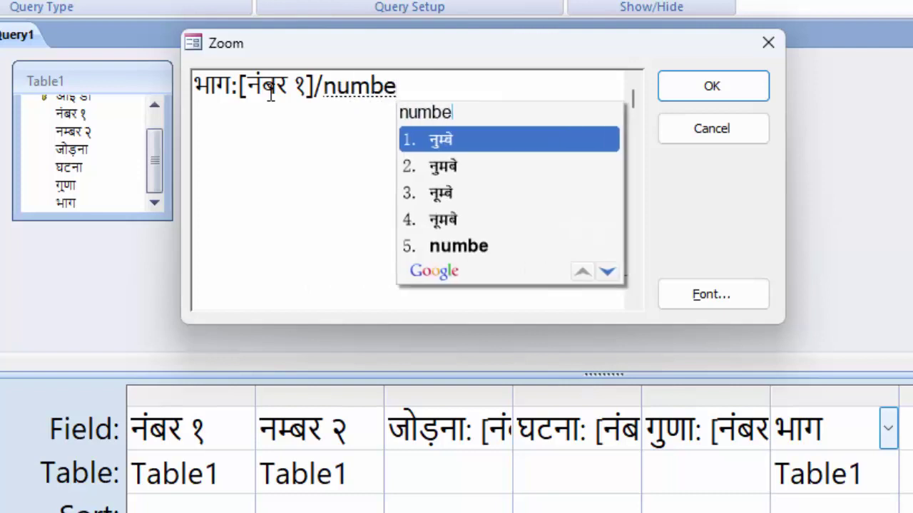
key(BackSpace)
key(BackSpace)
key(BackSpace)
key(BackSpace)
key(BackSpace)
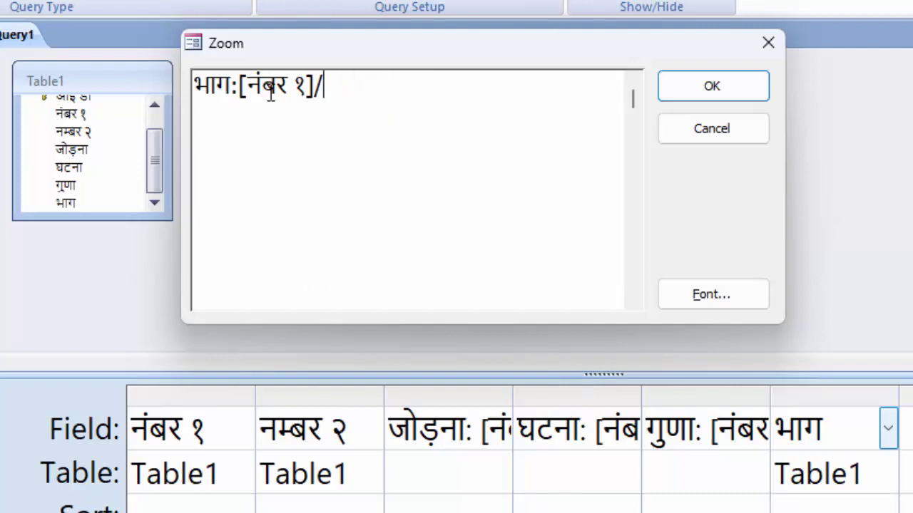
text(namber )
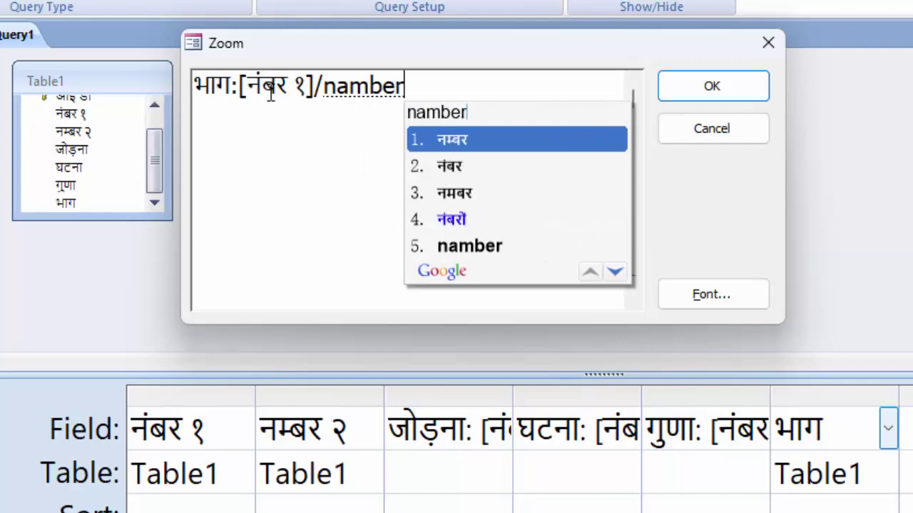
text(2])
click(441, 164)
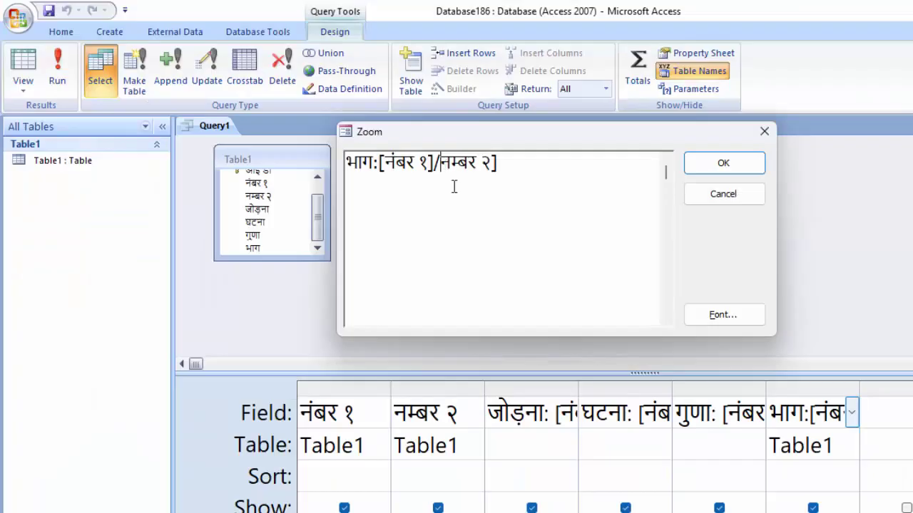
text([)
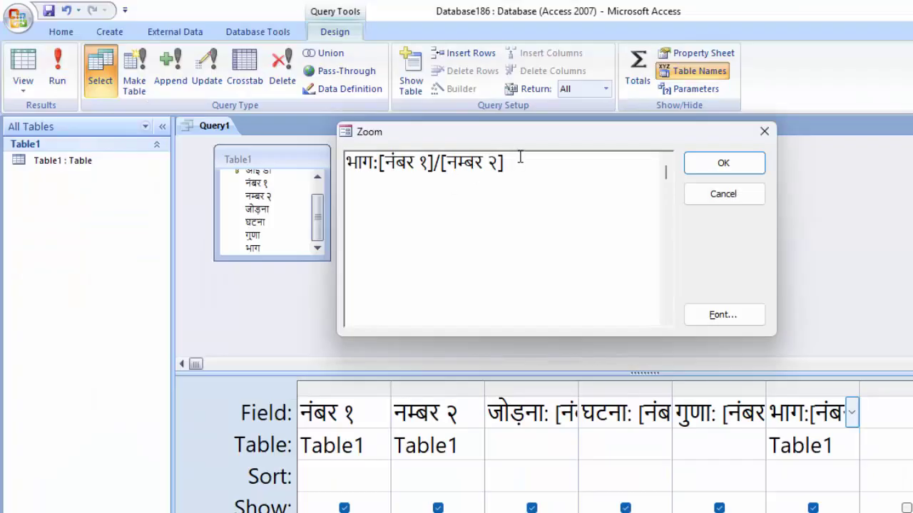
click(714, 163)
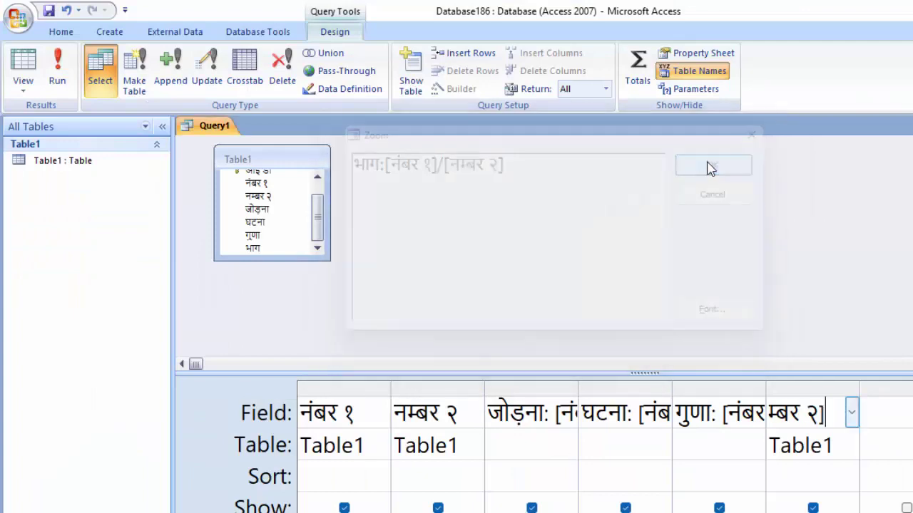
- Show the query in Datasheet view, widen the भाग column, and add a record with 5 and 6
click(21, 69)
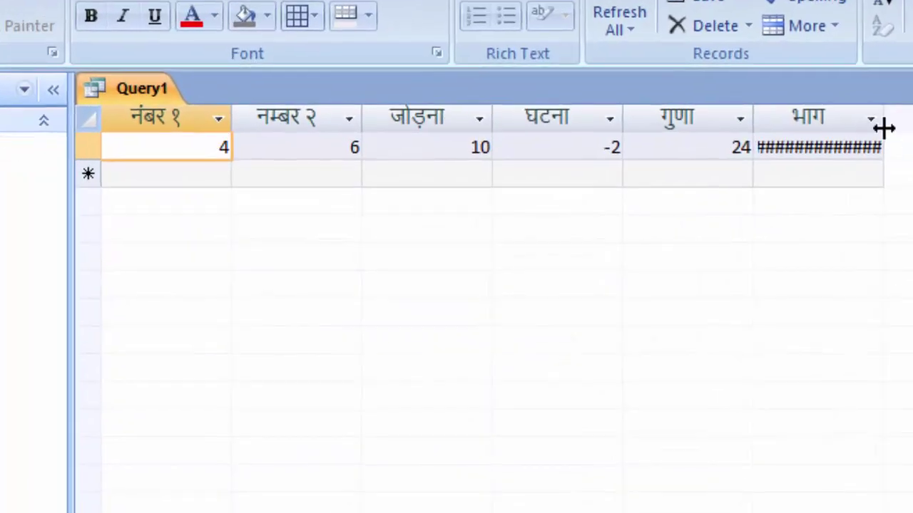
double_click(883, 127)
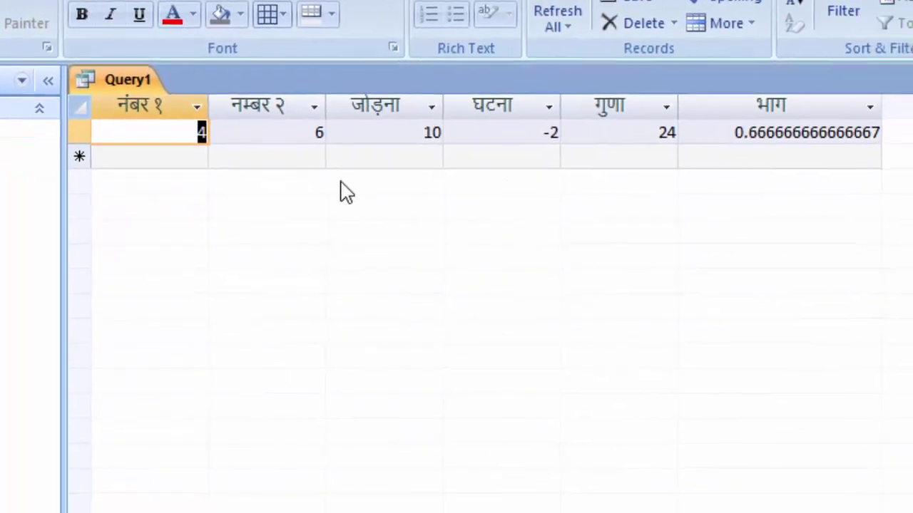
click(157, 158)
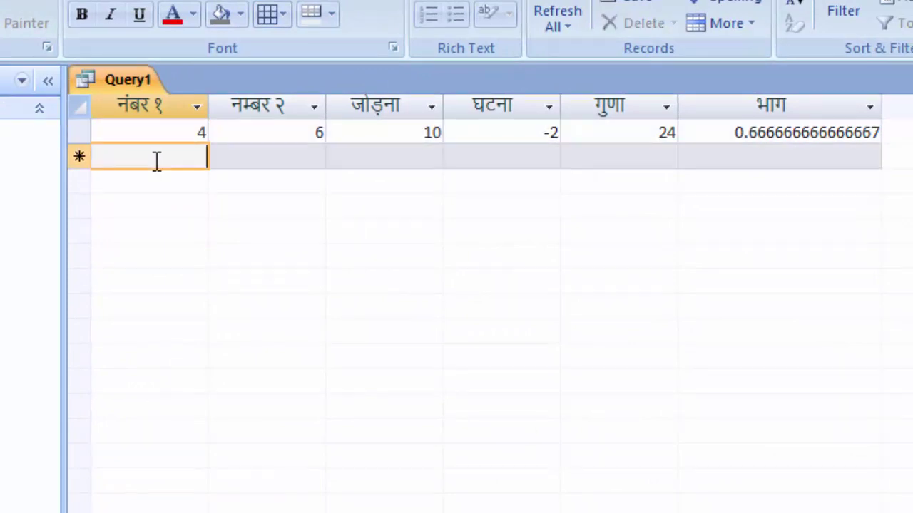
text(5)
key(Tab)
text(6)
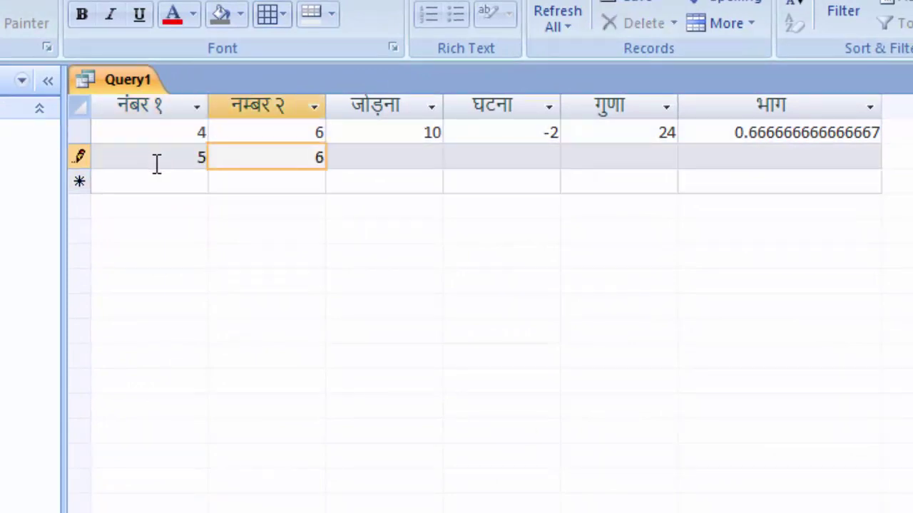
key(Tab)
key(Tab)
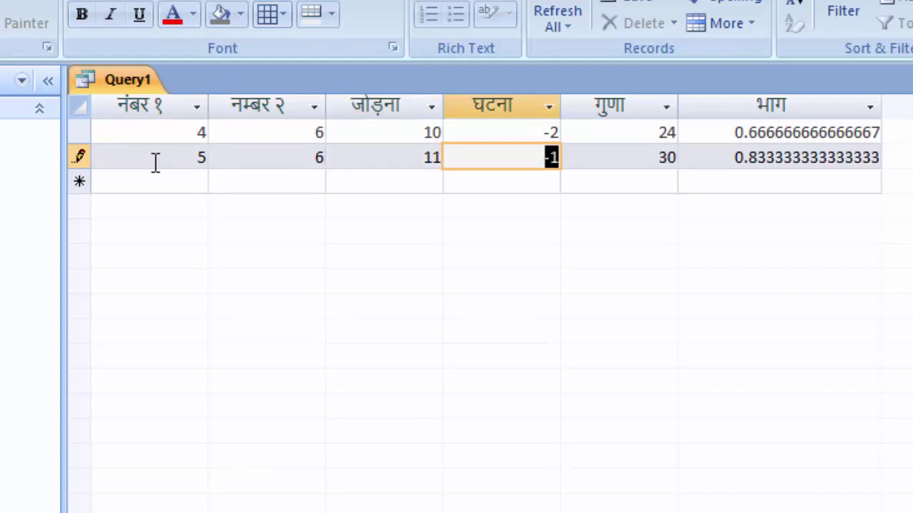
- Add another record with 7 and 3 so its sum, difference, product and quotient calculate
key(Tab)
key(Tab)
key(Tab)
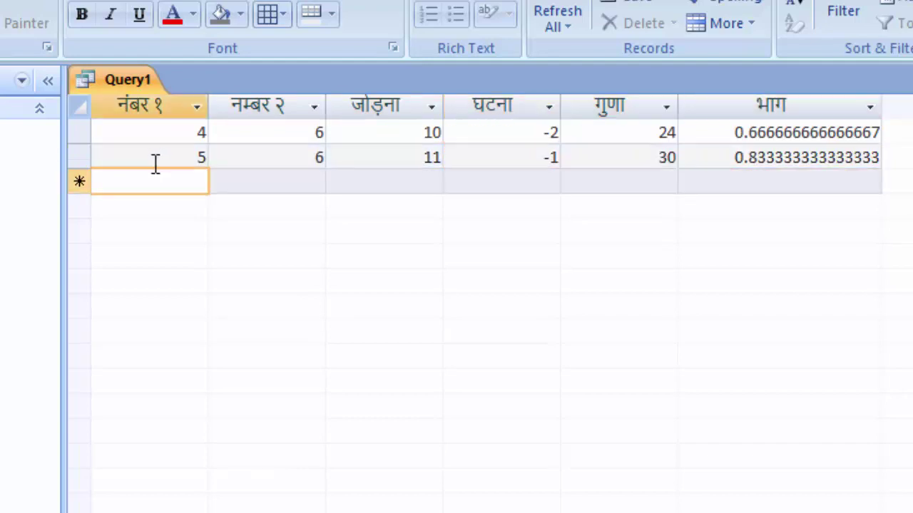
text(7)
key(Tab)
text(3)
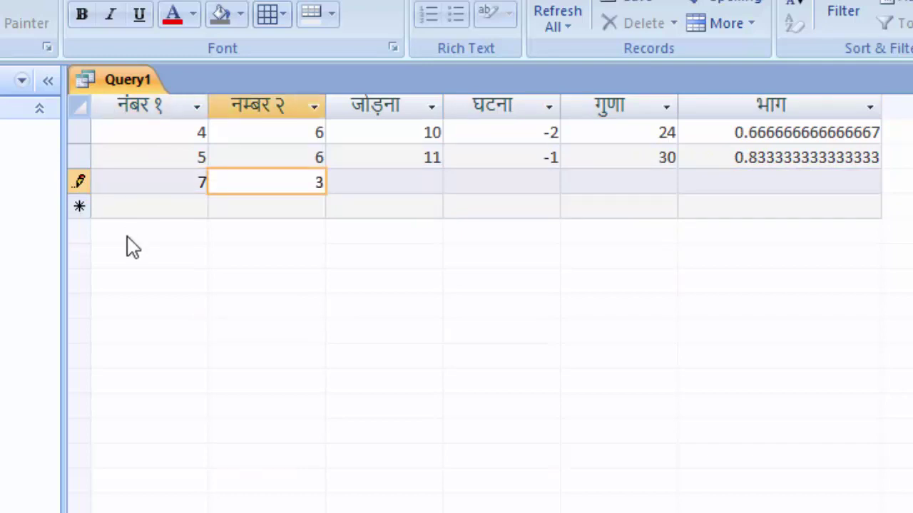
key(Tab)
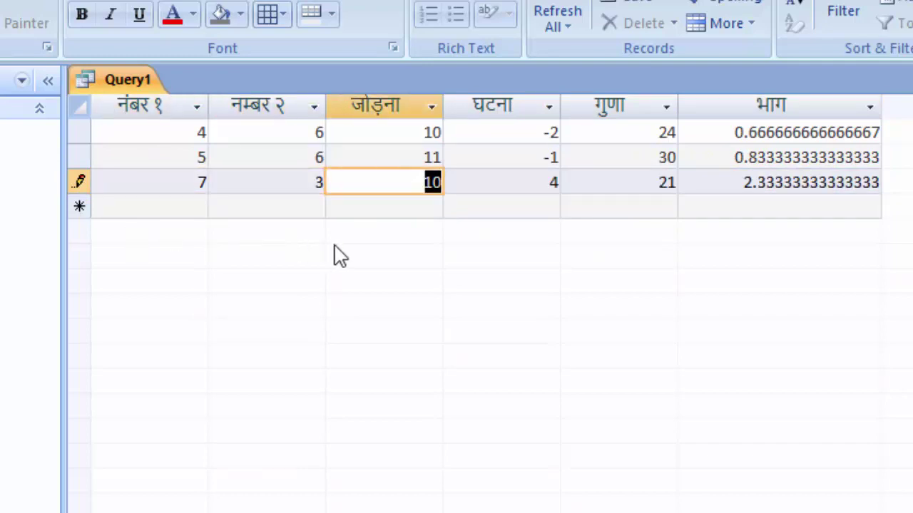
key(Tab)
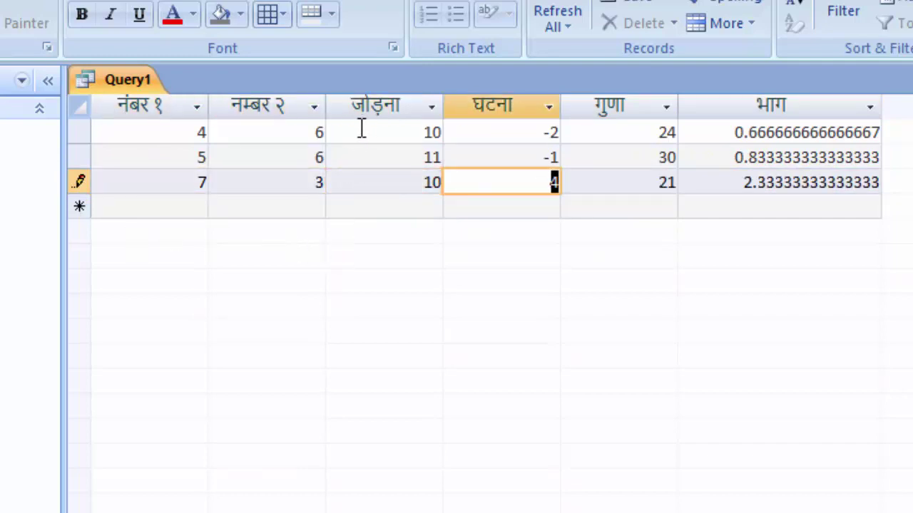